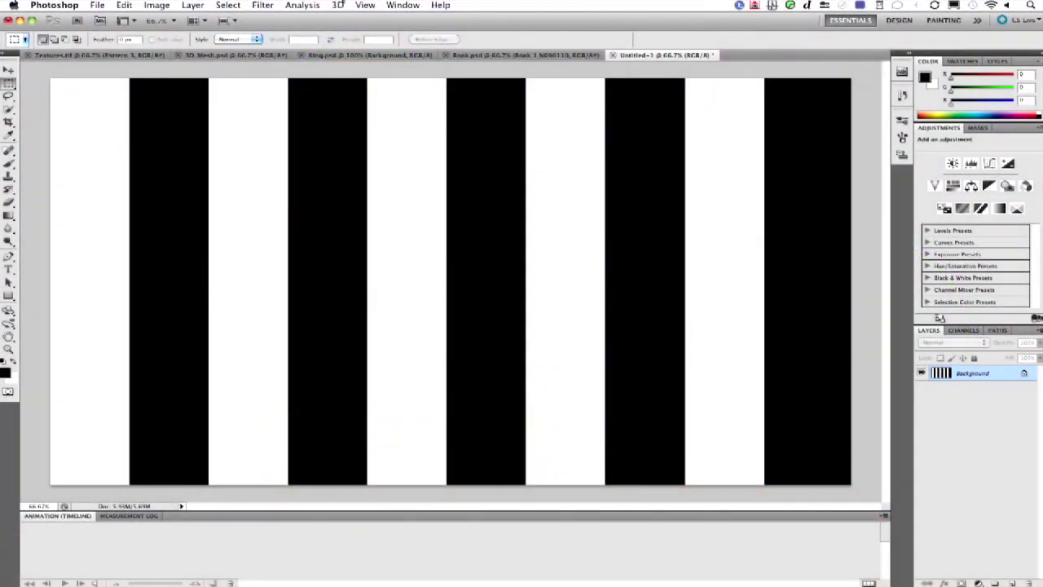
Step: Turn the striped image into a Cylinder grayscale mesh and rotate it to view it from above
left_click(339, 5)
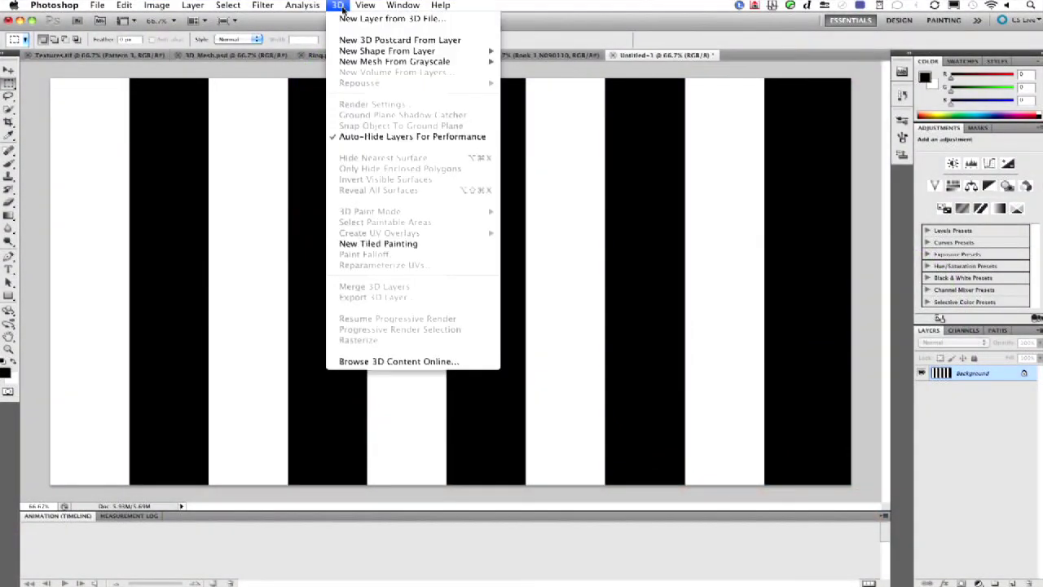
mouse_move(346, 64)
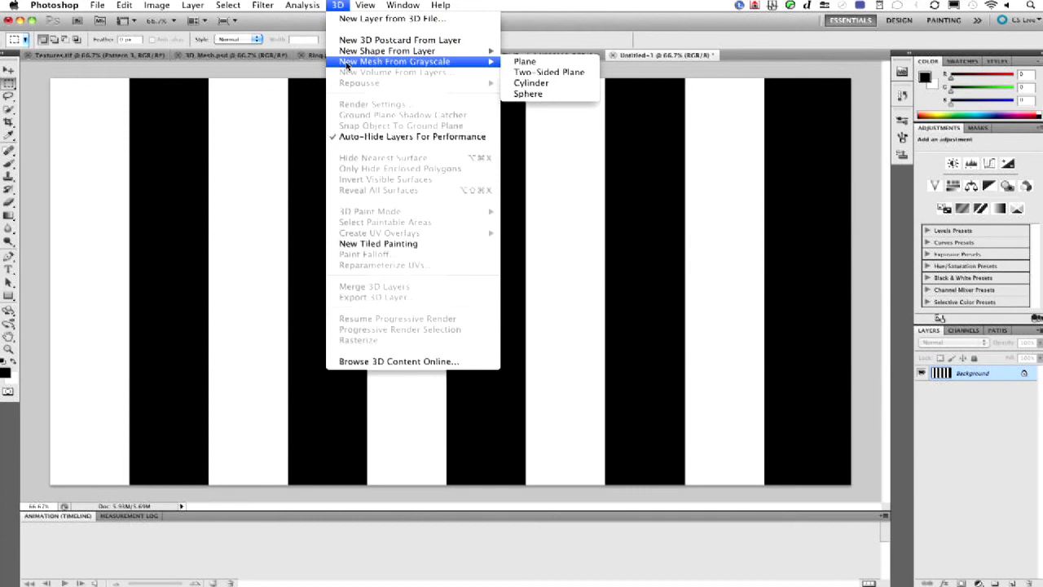
left_click(558, 82)
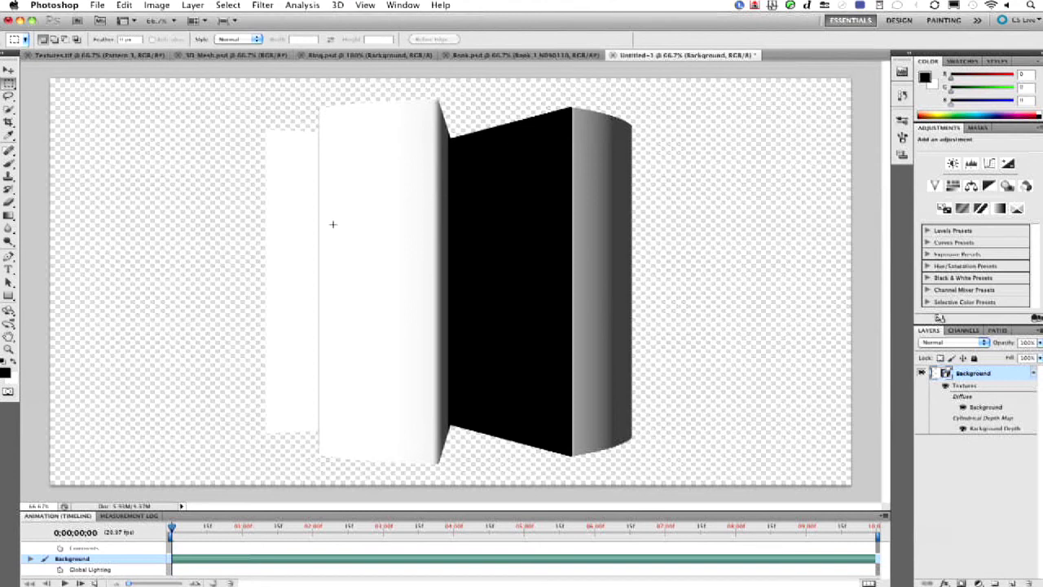
left_click(9, 324)
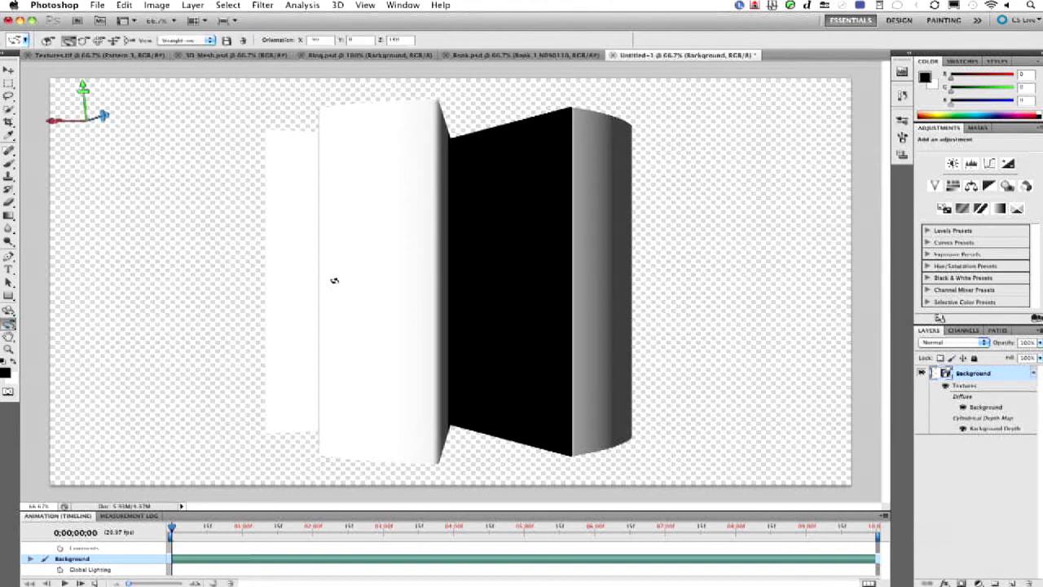
left_click_drag(416, 312, 809, 292)
Step: Discard the untitled stripe document, then make a Cylinder mesh from the deselected Textures pattern
key("super+w")
left_click(477, 203)
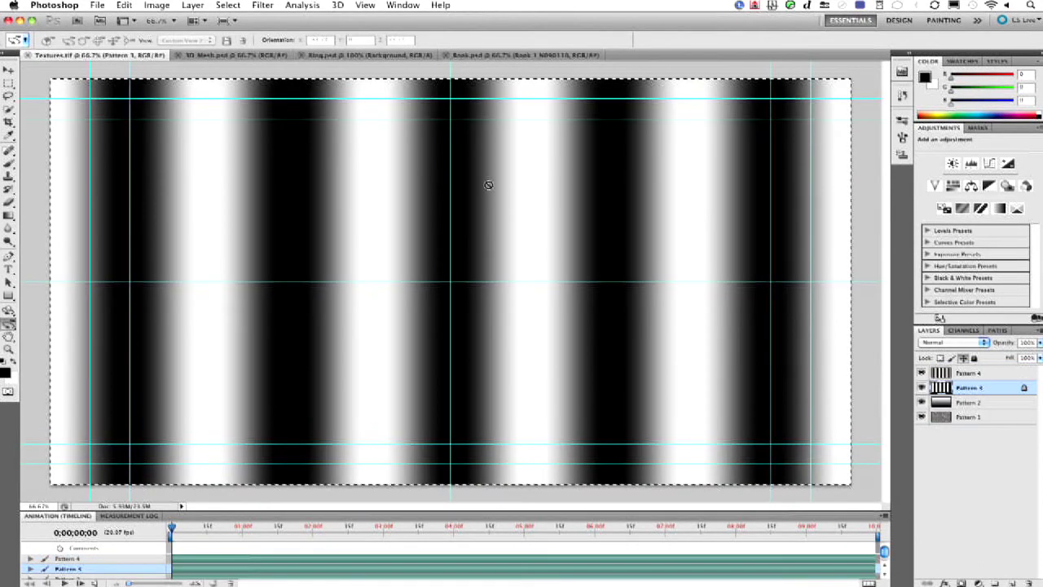
key("super+d")
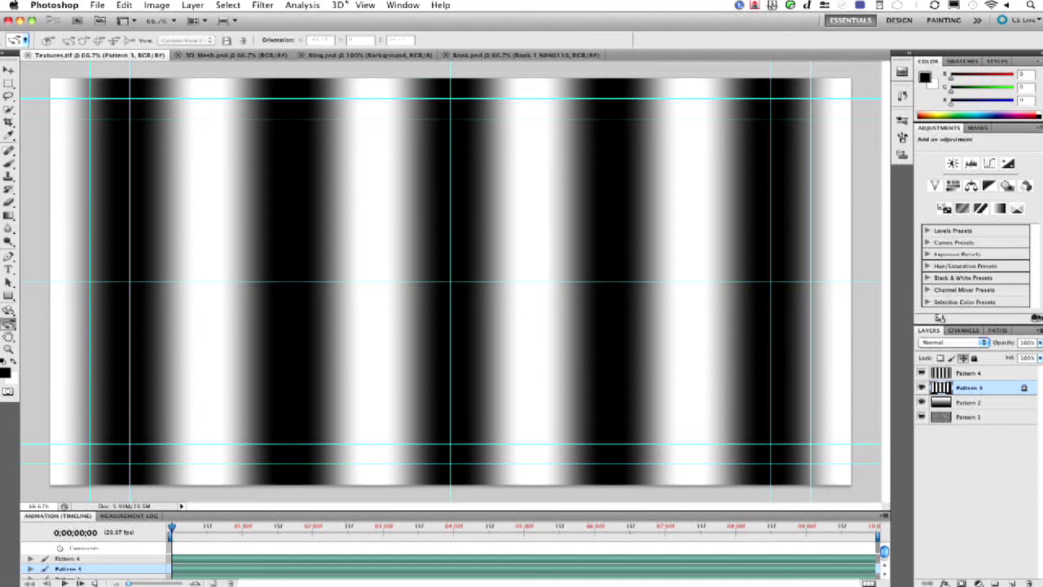
left_click(338, 4)
mouse_move(360, 53)
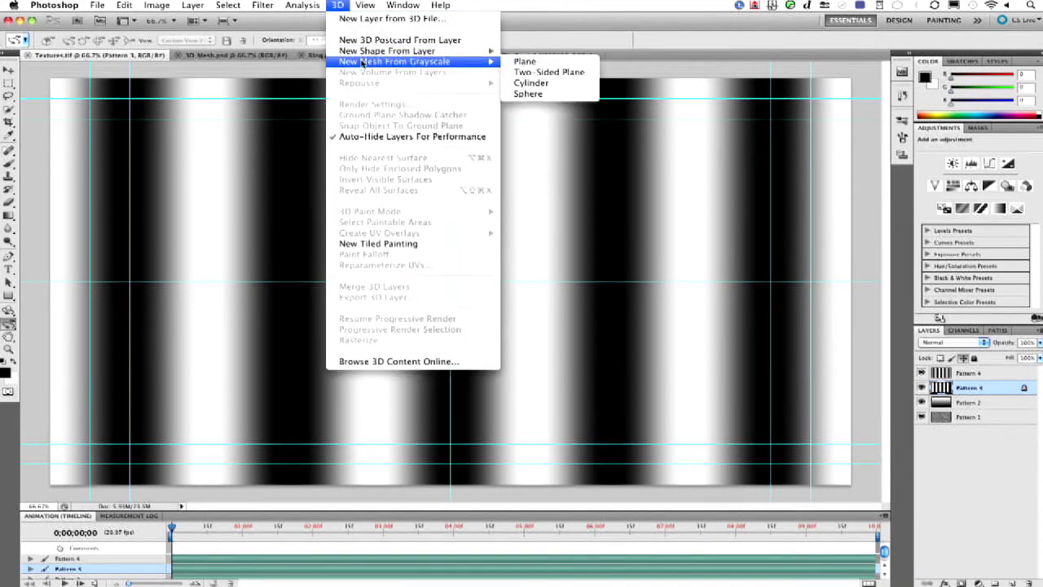
left_click(530, 84)
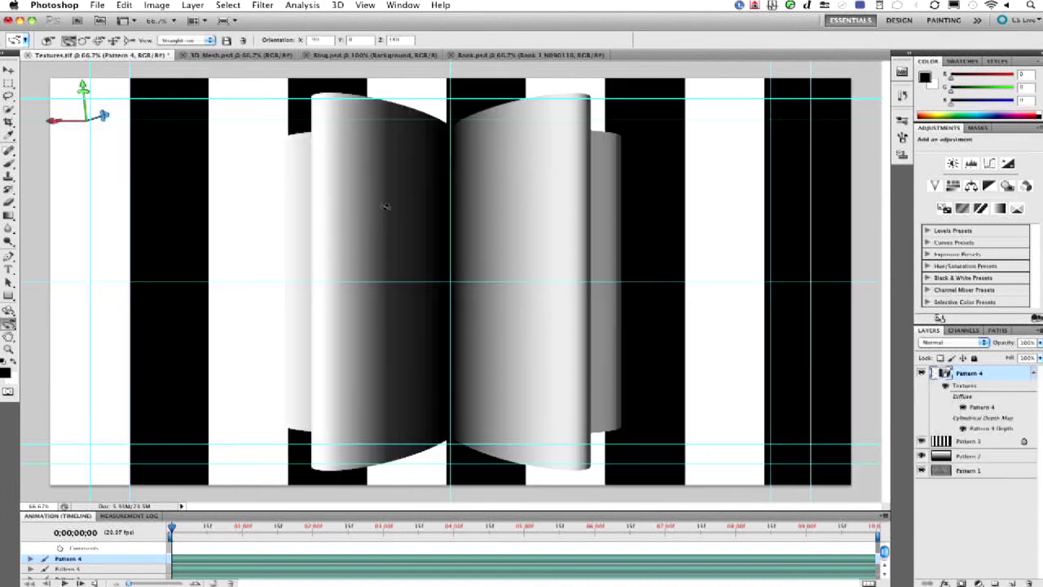
Step: Rotate the cylinder mesh to a new angle and close Textures.tif without saving
left_click_drag(391, 293, 391, 485)
key("super+w")
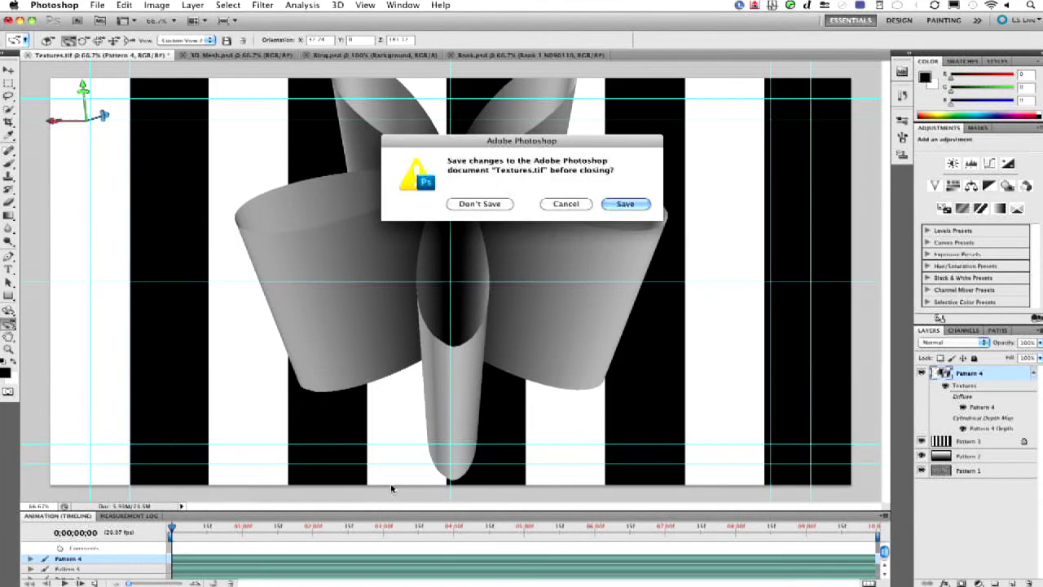
key("super+d")
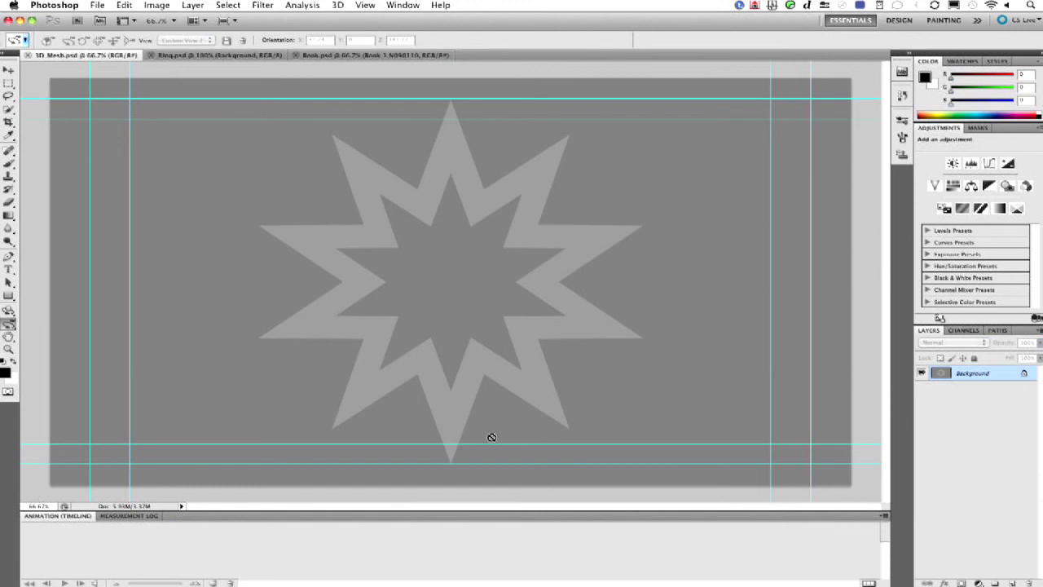
Step: Wrap the grey star into a Sphere grayscale mesh
left_click(336, 5)
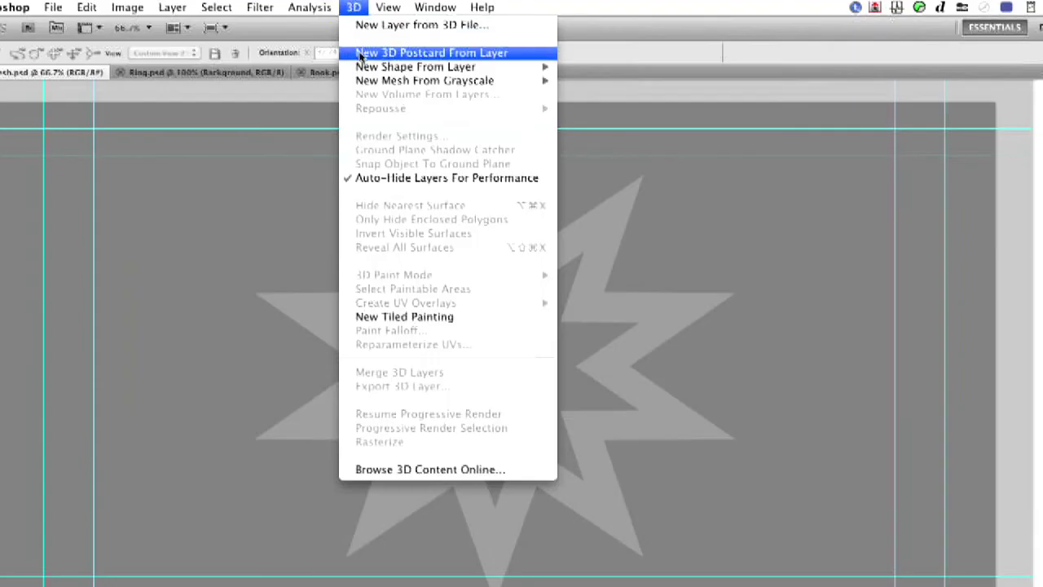
mouse_move(364, 67)
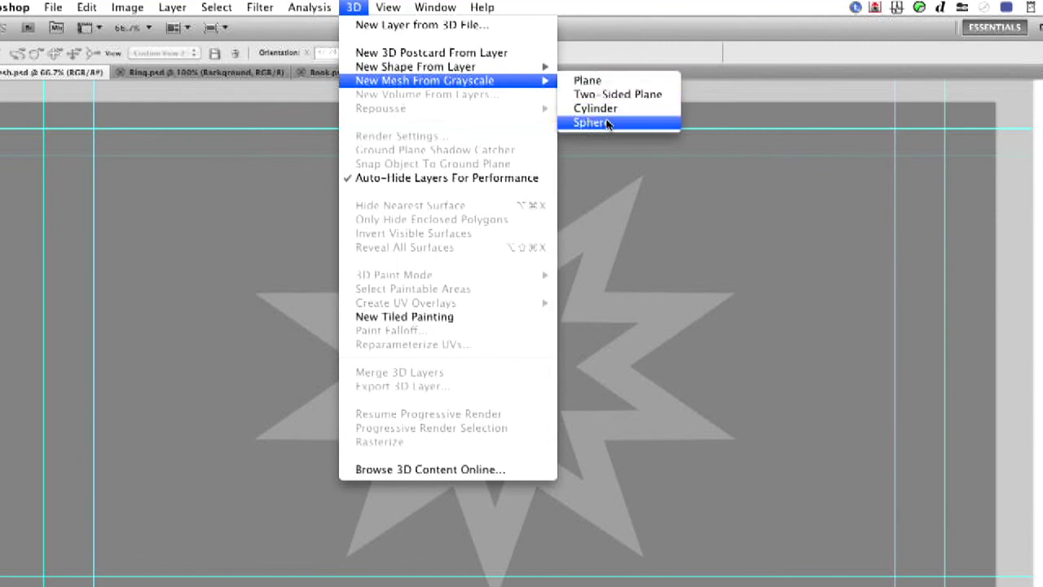
left_click(604, 124)
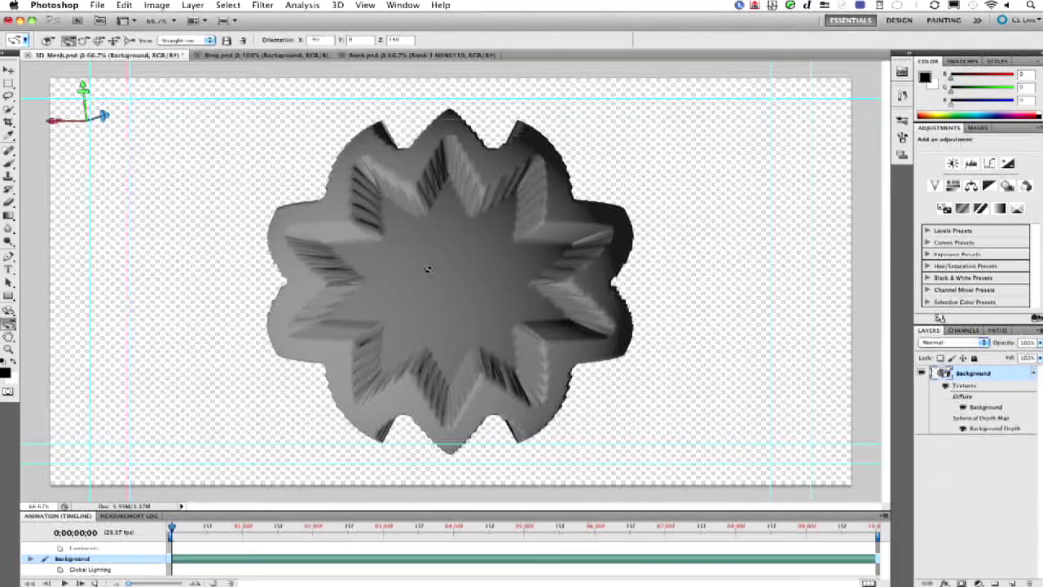
Step: Rotate the star sphere to show its back, then close 3D Mesh.psd without saving
left_click_drag(517, 229, 682, 339)
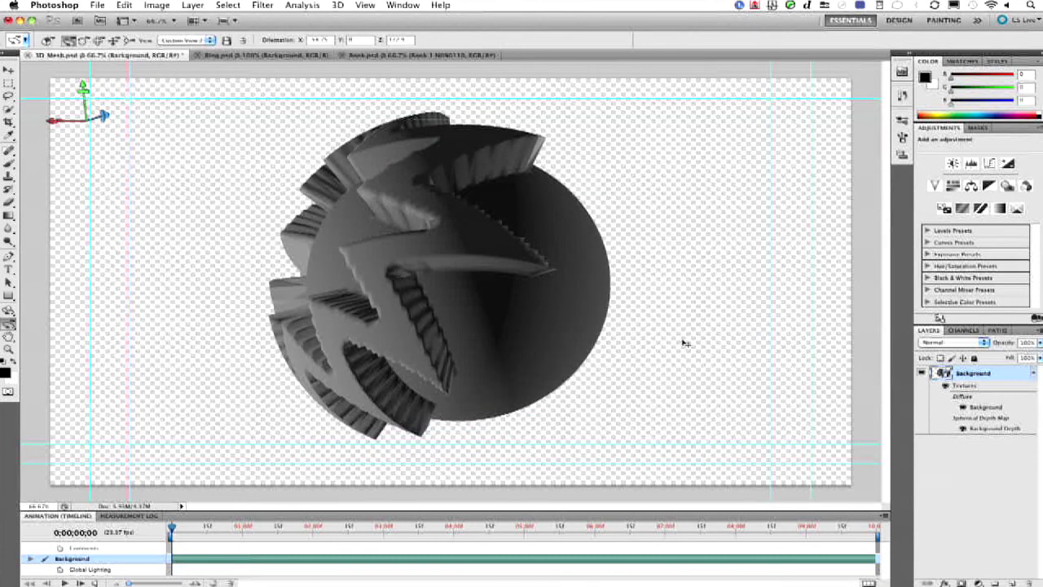
key("super+w")
key("super+d")
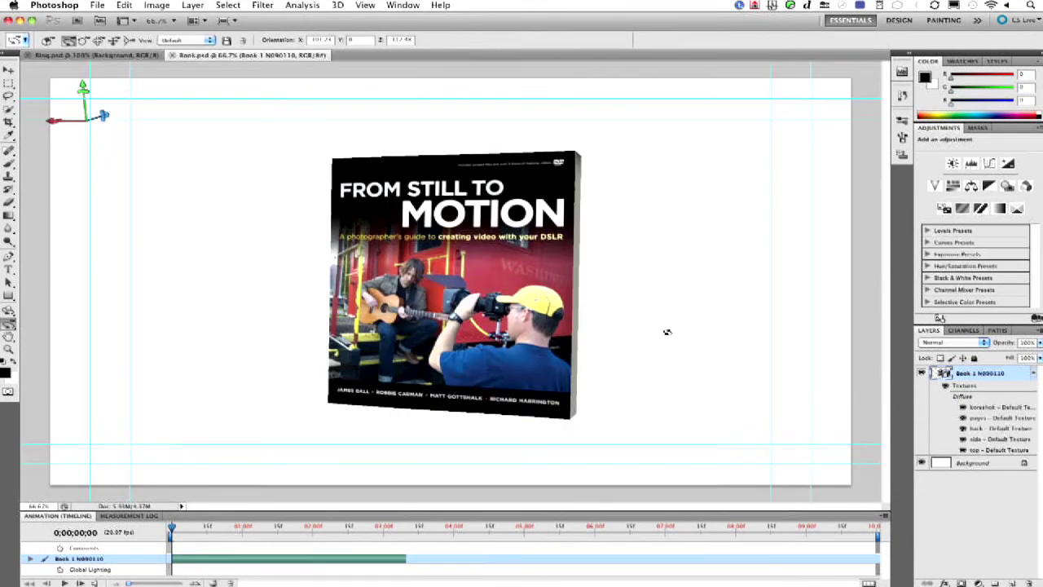
Step: In Book.psd, hide the korsshot cover texture and rotate the book to show its back and spine
left_click(111, 55)
left_click(339, 5)
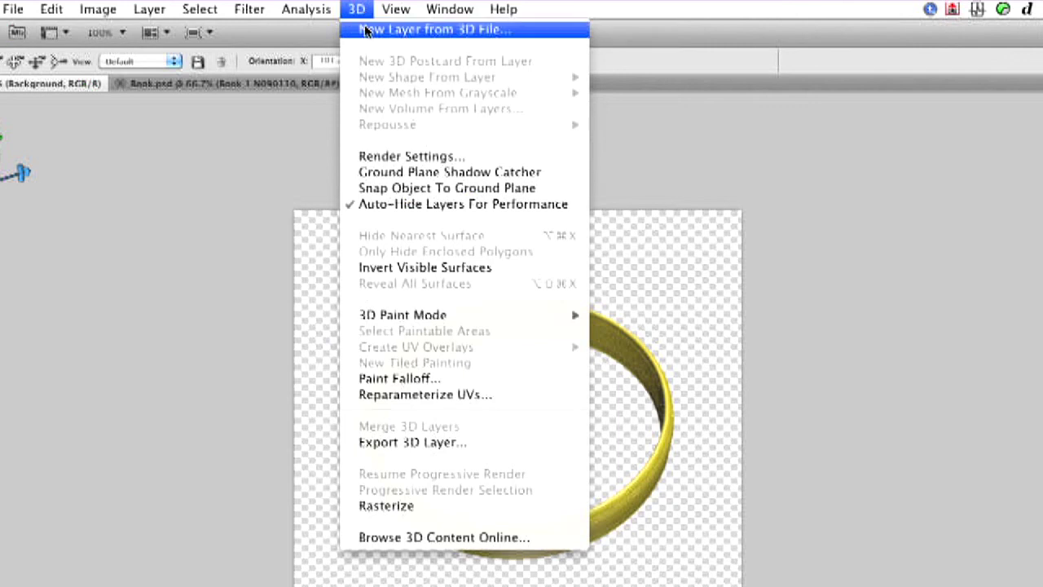
left_click(368, 8)
left_click(290, 54)
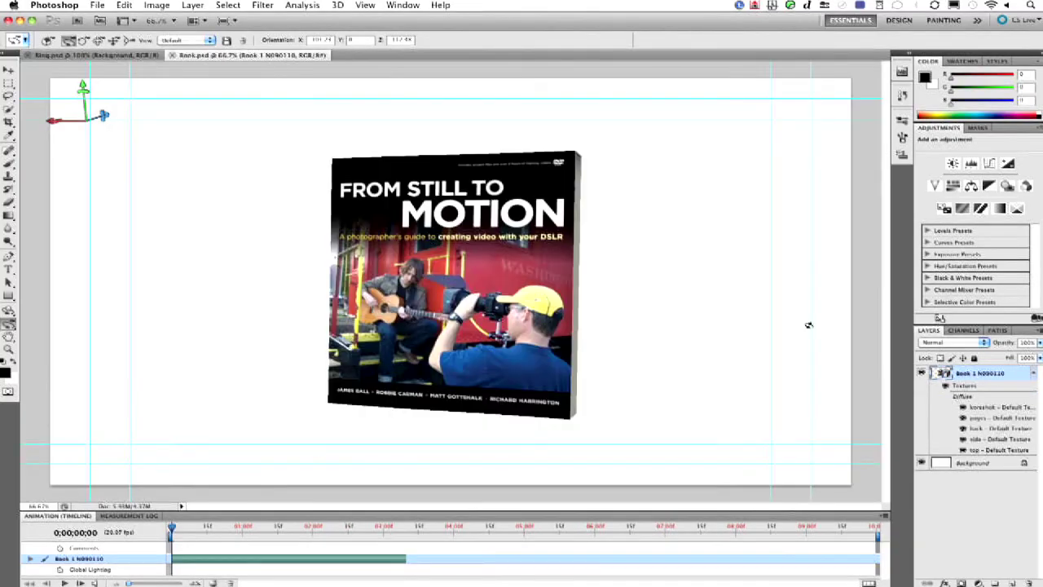
left_click(963, 408)
left_click_drag(388, 298, 326, 456)
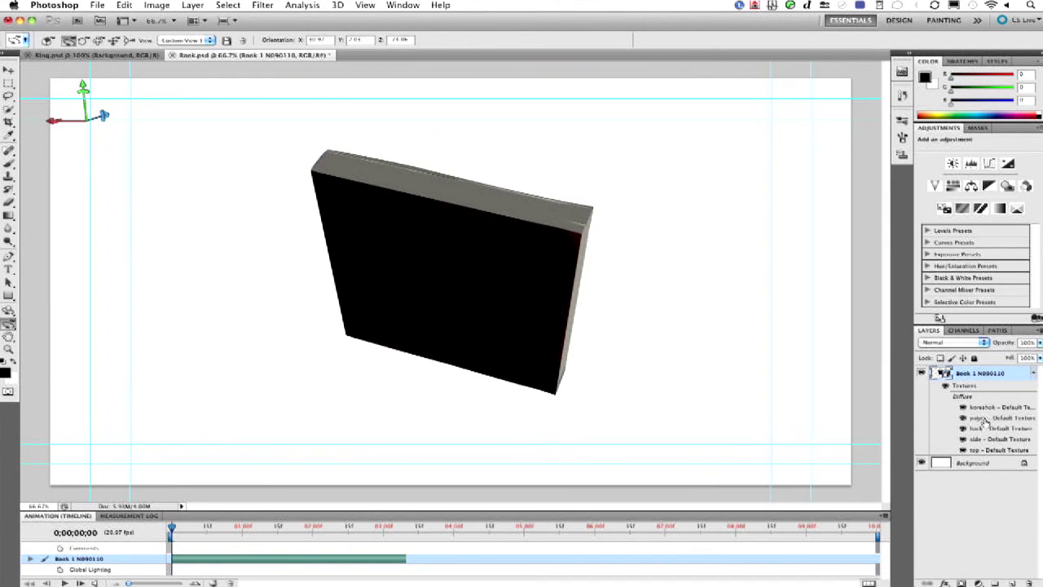
Step: Open and close the pages, side and top textures, turning the book toward its cover and spine
double_click(985, 418)
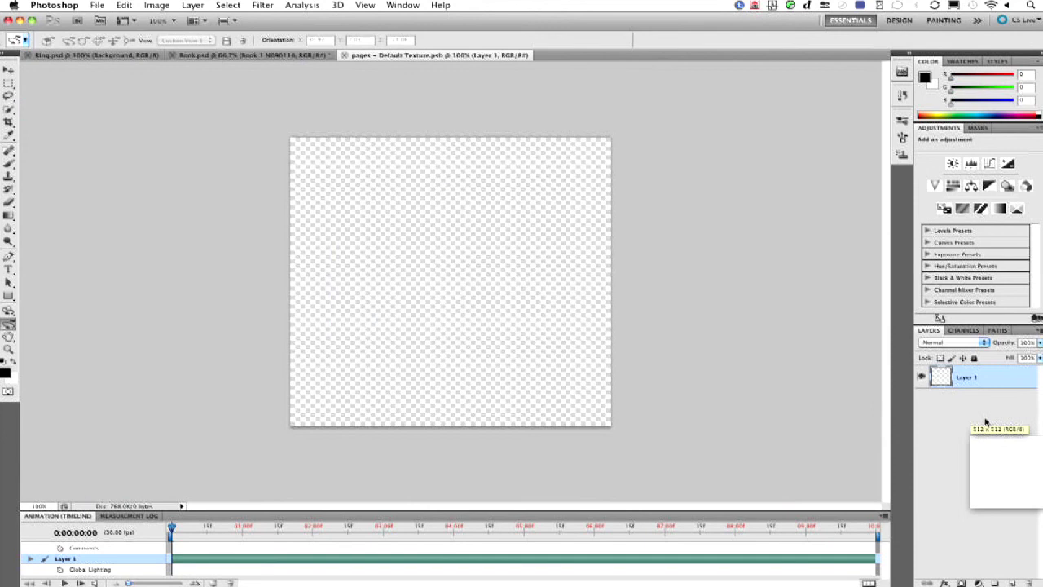
key("super+w")
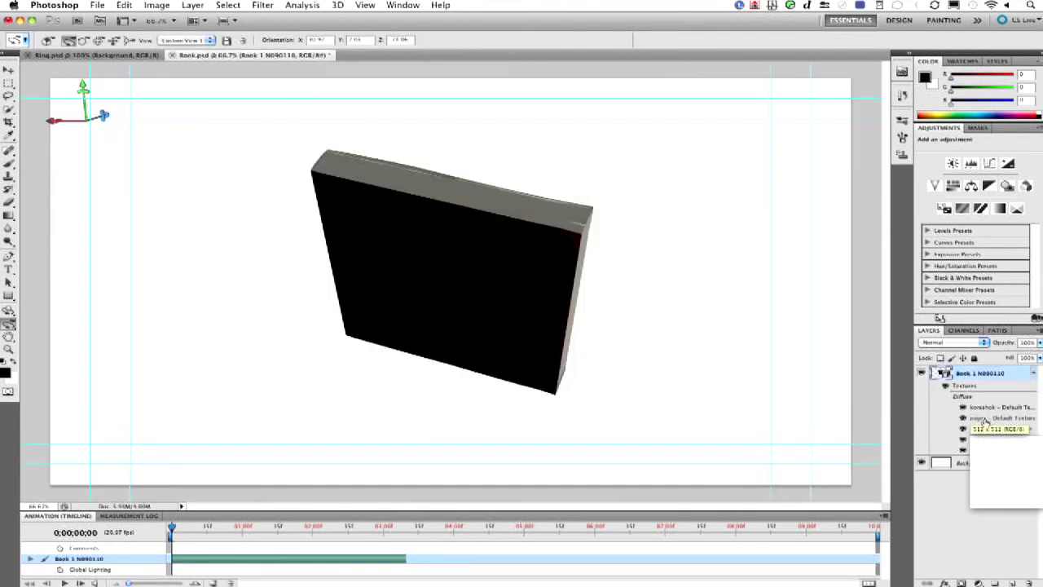
left_click_drag(530, 233, 526, 130)
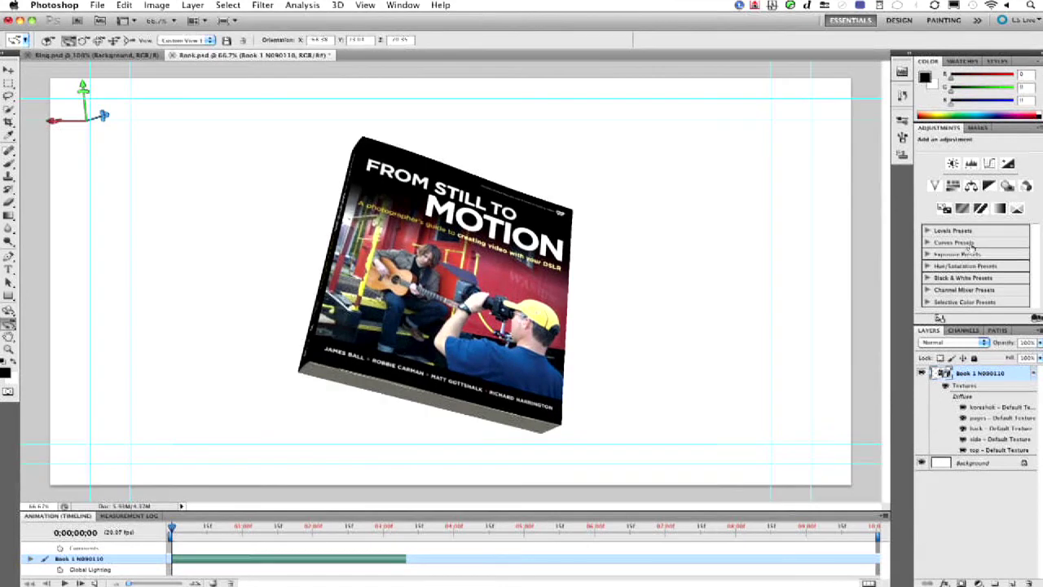
double_click(1016, 441)
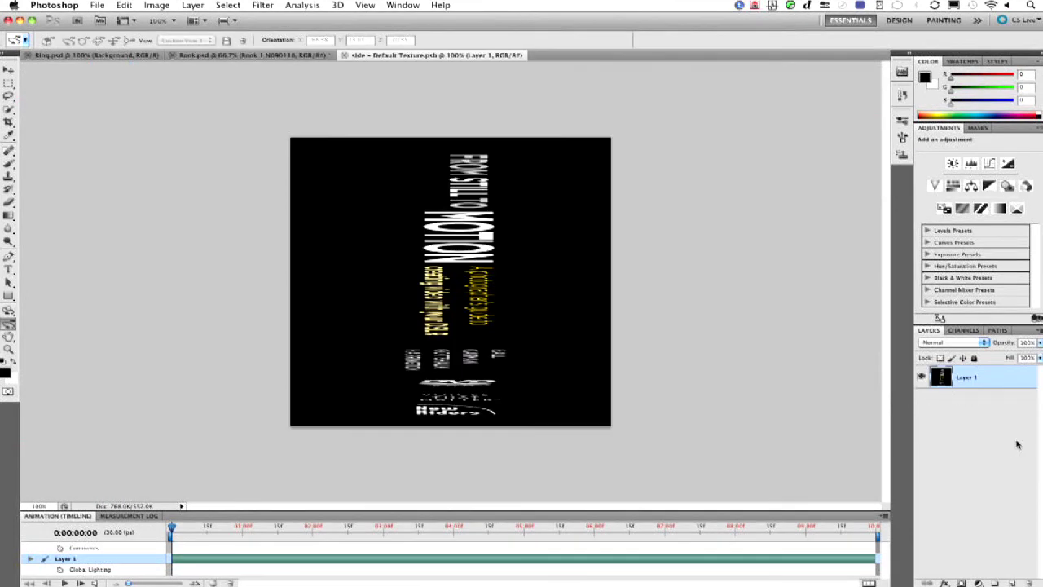
key("super+w")
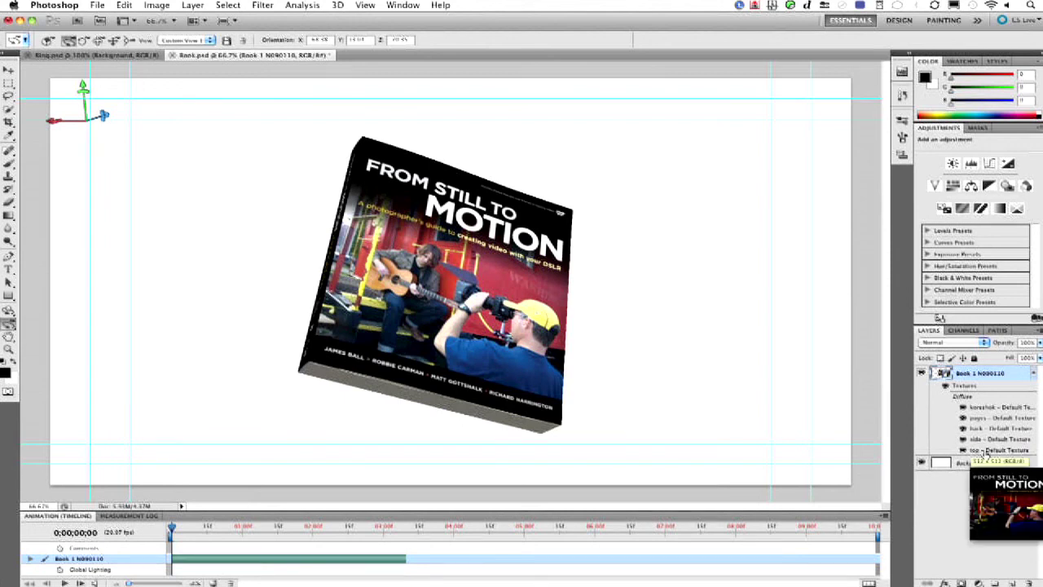
double_click(986, 450)
key("super+w")
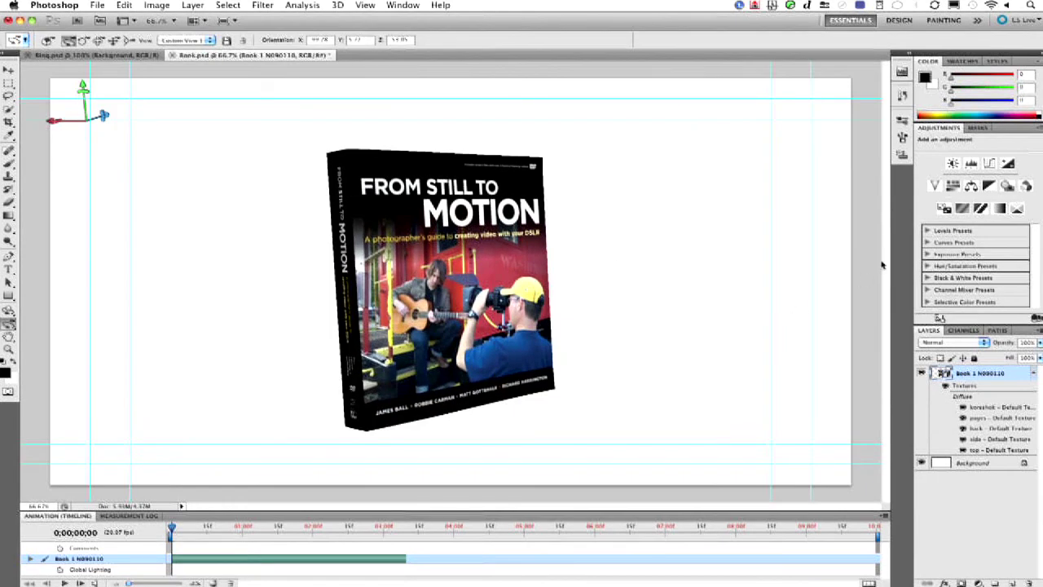
Step: Apply Photoshop's 3D workspace, then switch over to After Effects
left_click(403, 5)
mouse_move(417, 29)
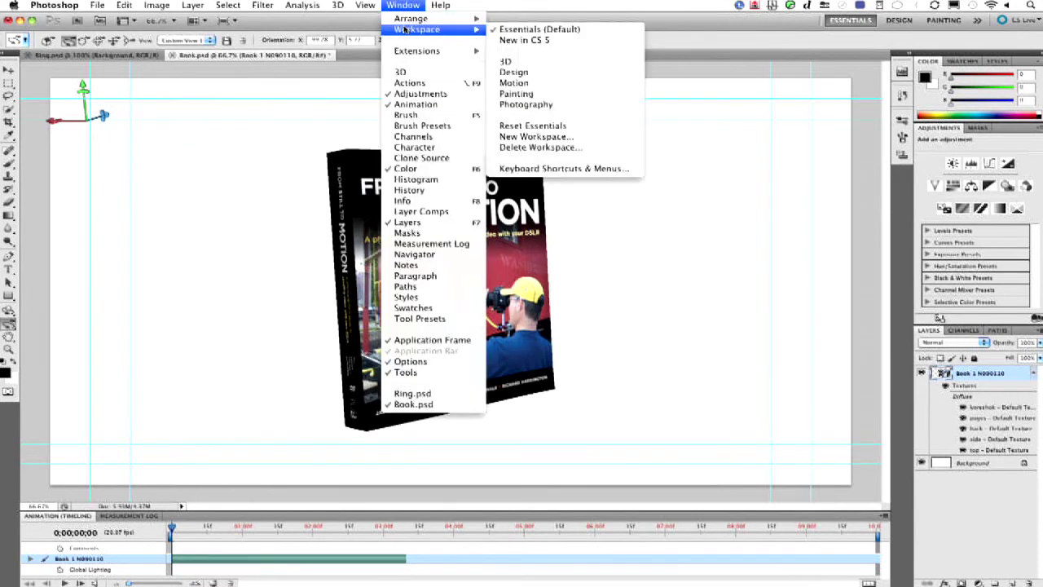
left_click(565, 62)
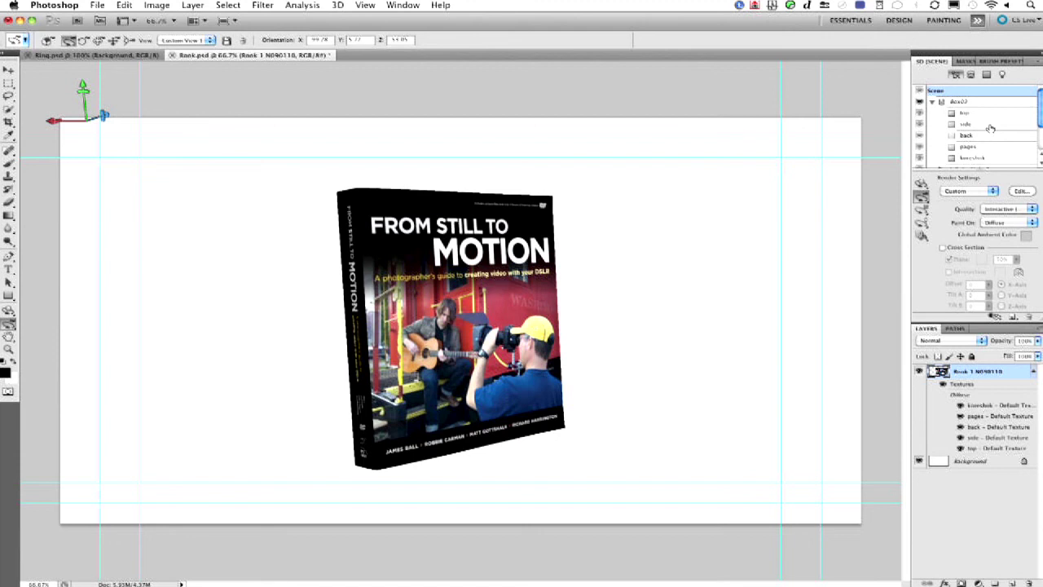
key("super+Tab")
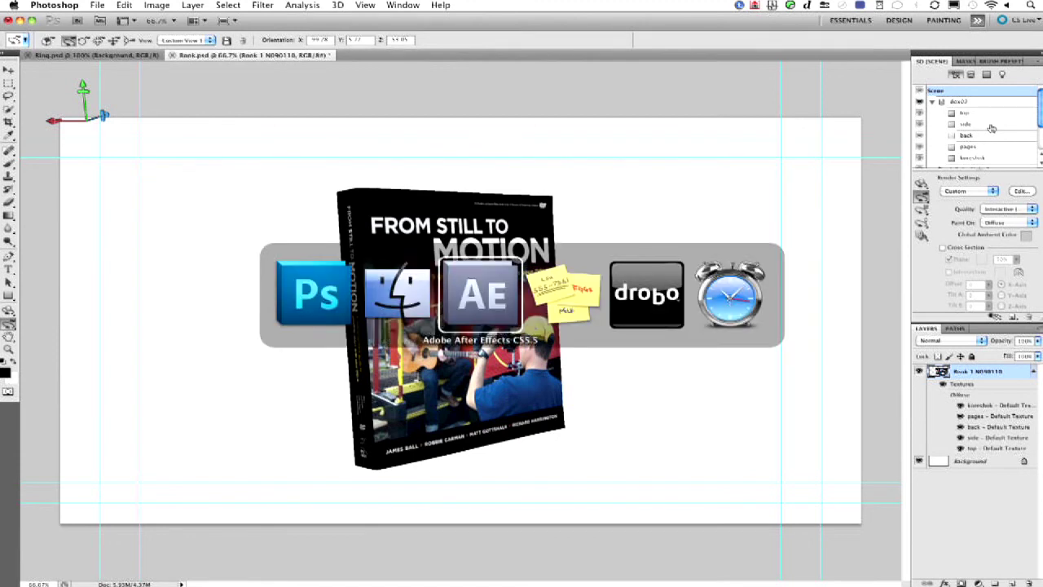
key("super+Tab")
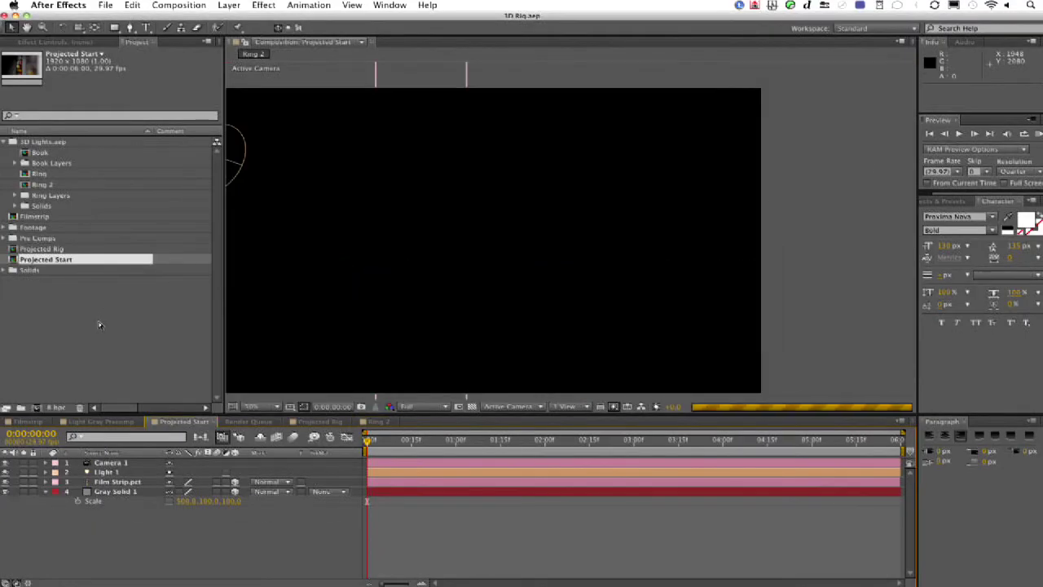
Step: In the Import dialog, browse to the 3D Rig folder and select Book.psd
double_click(97, 325)
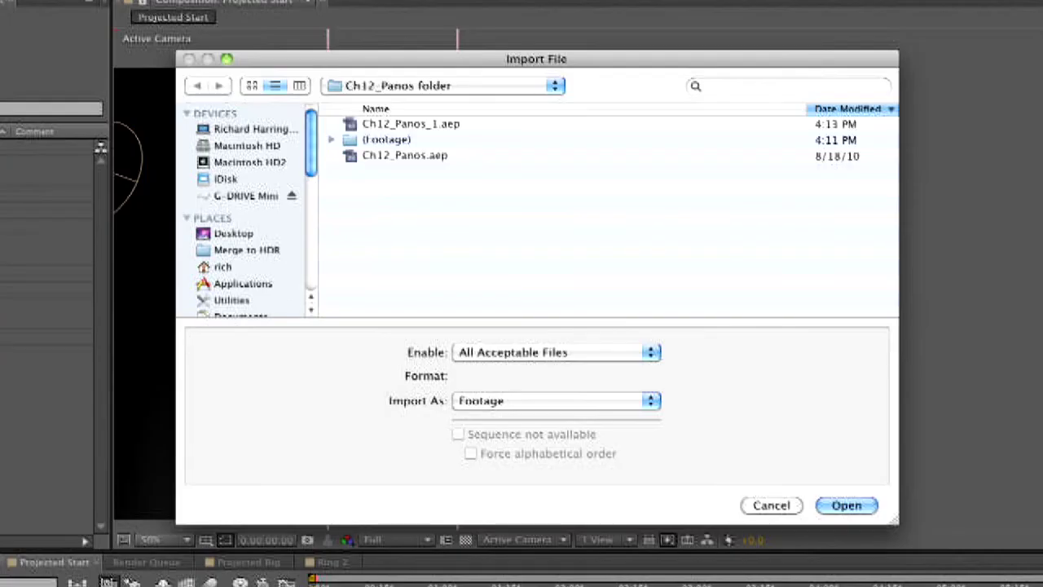
key("super+Up")
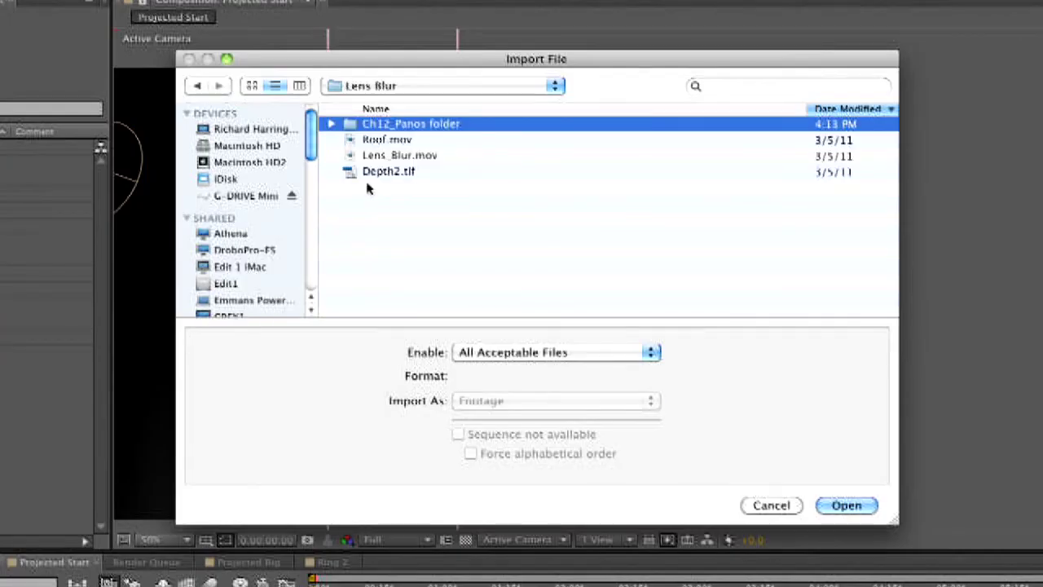
key("super+Up")
key("Up")
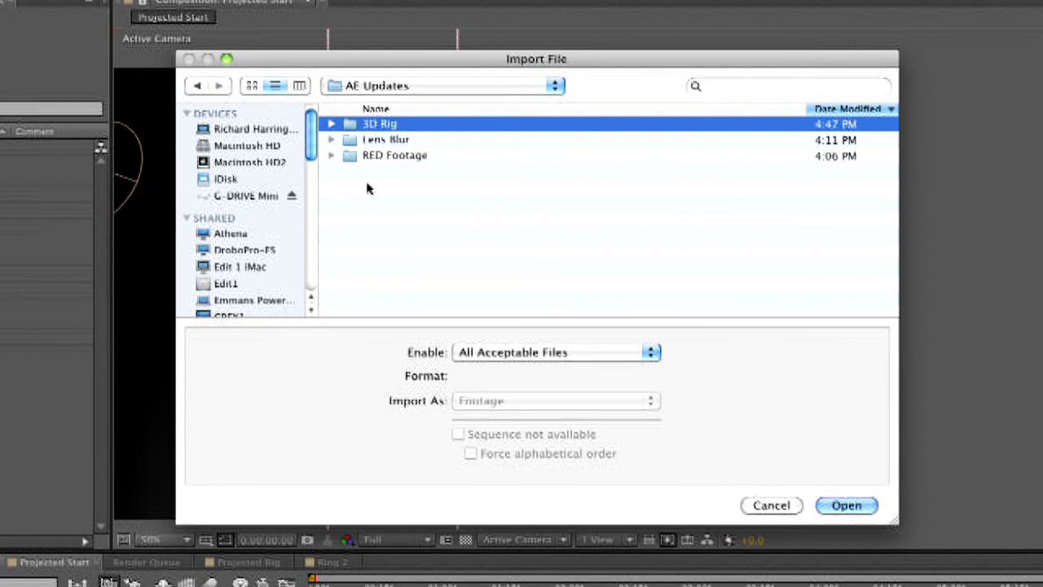
key("super+Up")
key("super+Down")
key("super+Down")
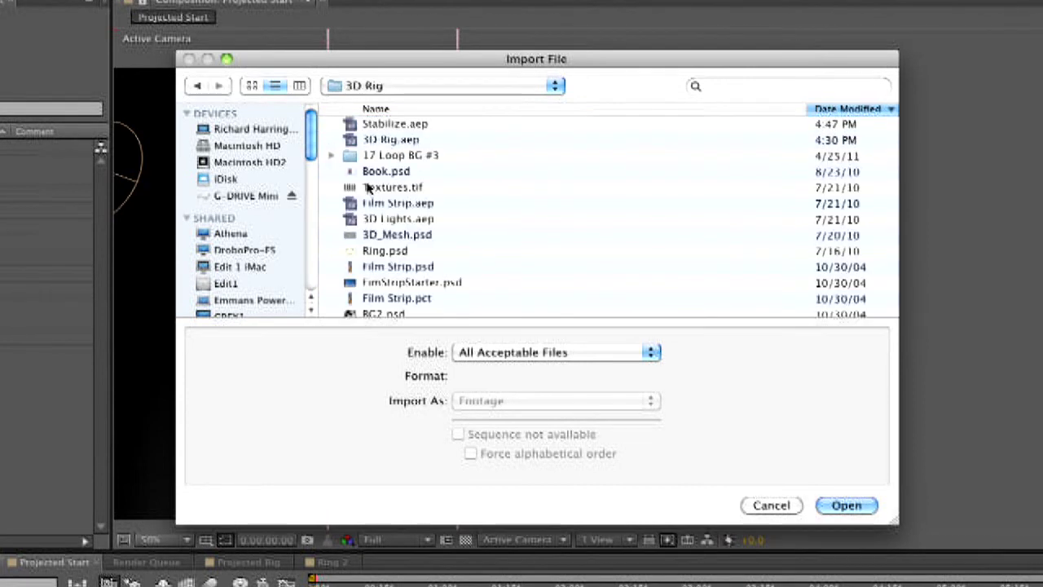
key("Down")
key("Down")
key("Down")
key("Down")
key("Down")
key("Down")
key("Down")
key("Down")
key("Down")
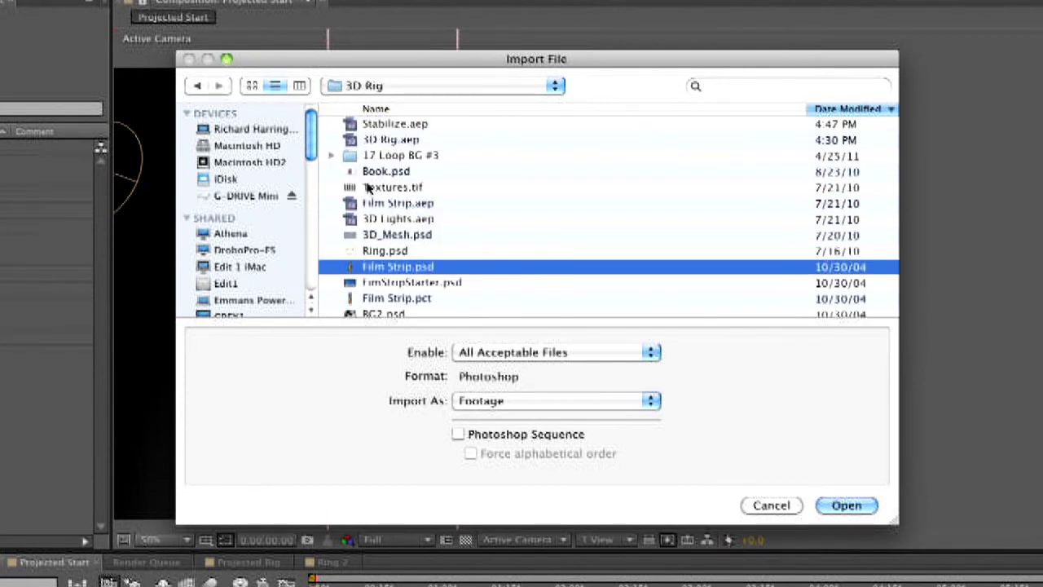
left_click(371, 174)
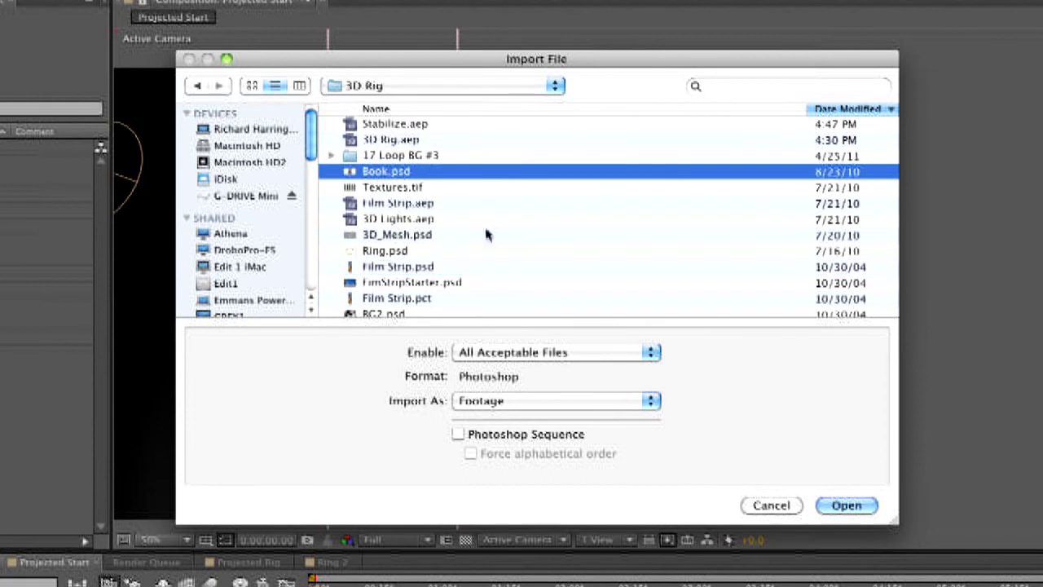
Step: Import Book.psd as a Composition, keeping Live Photoshop 3D
left_click(620, 400)
left_click(612, 415)
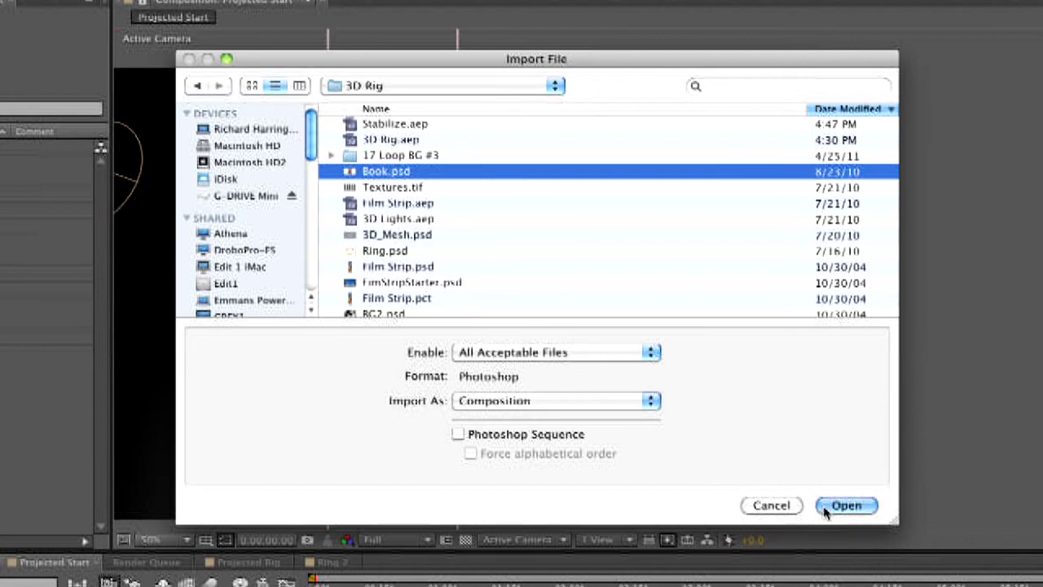
left_click(846, 505)
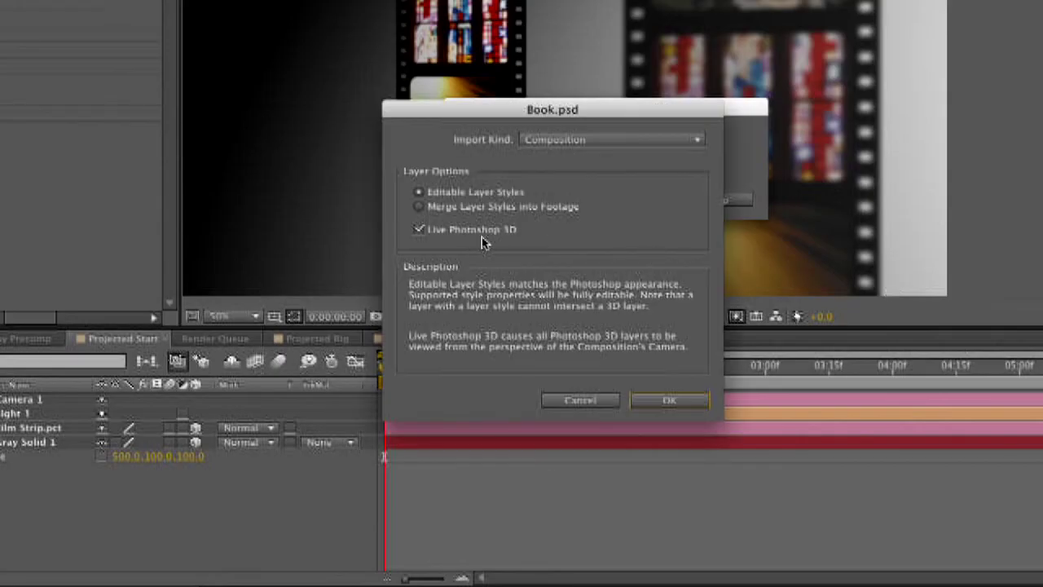
left_click(664, 401)
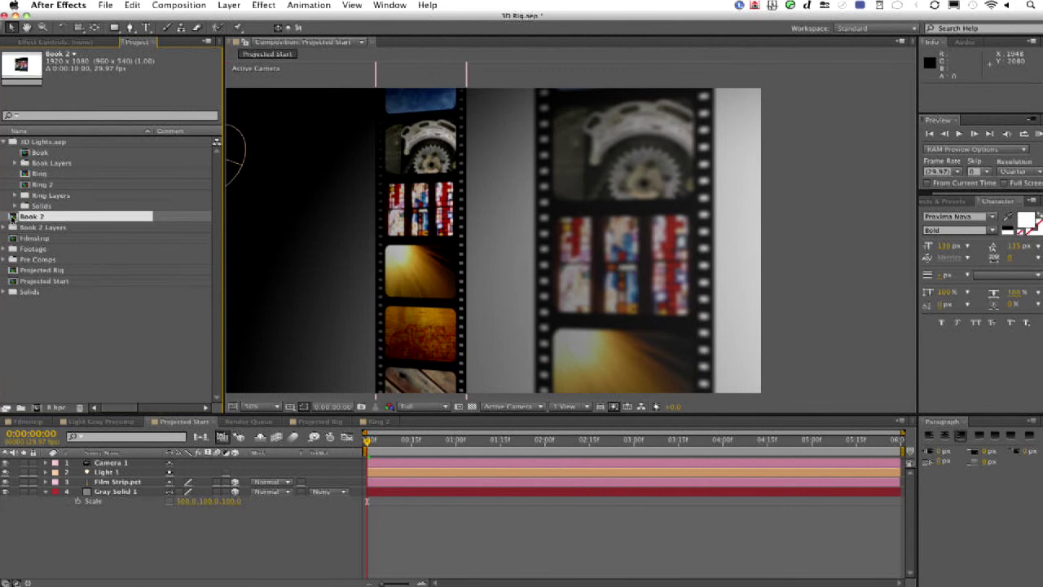
Step: In Book 2, scrub the Book 1 Controller's Orientation so the cover angles slightly toward camera
double_click(11, 215)
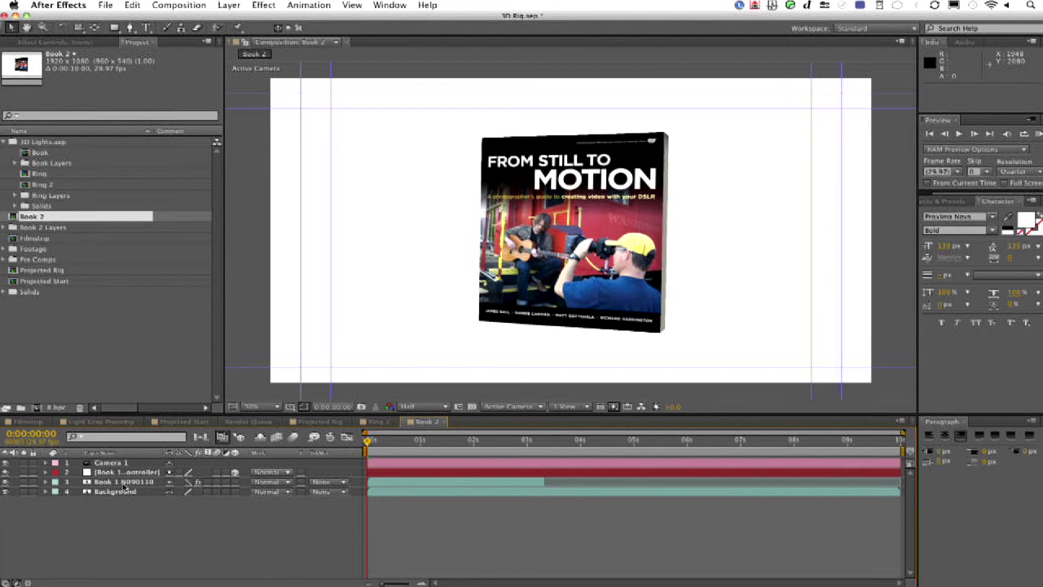
left_click(114, 473)
key("r")
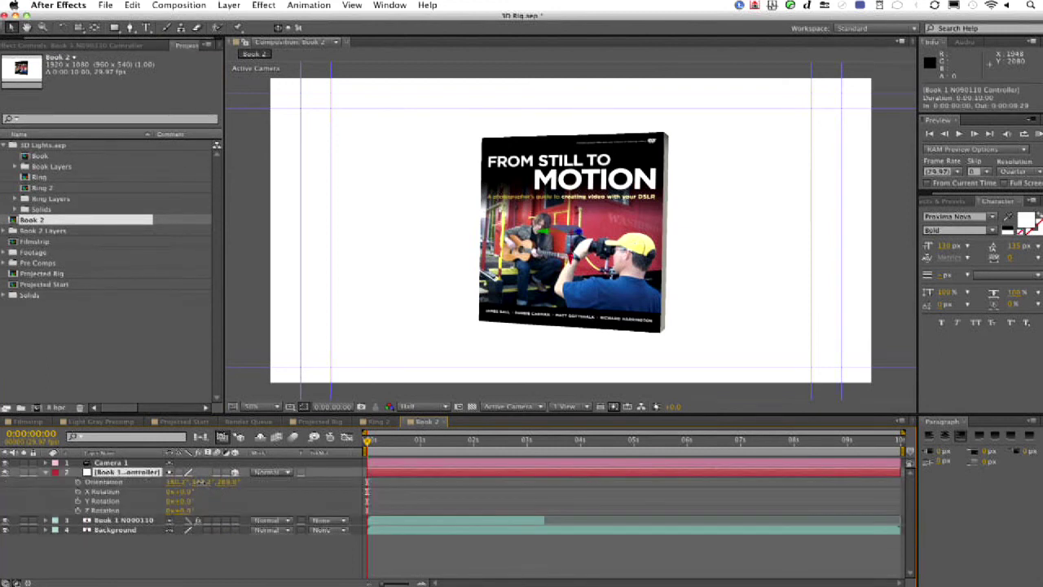
mouse_move(198, 482)
left_mouse_down()
mouse_move(299, 491)
mouse_move(193, 498)
left_mouse_up()
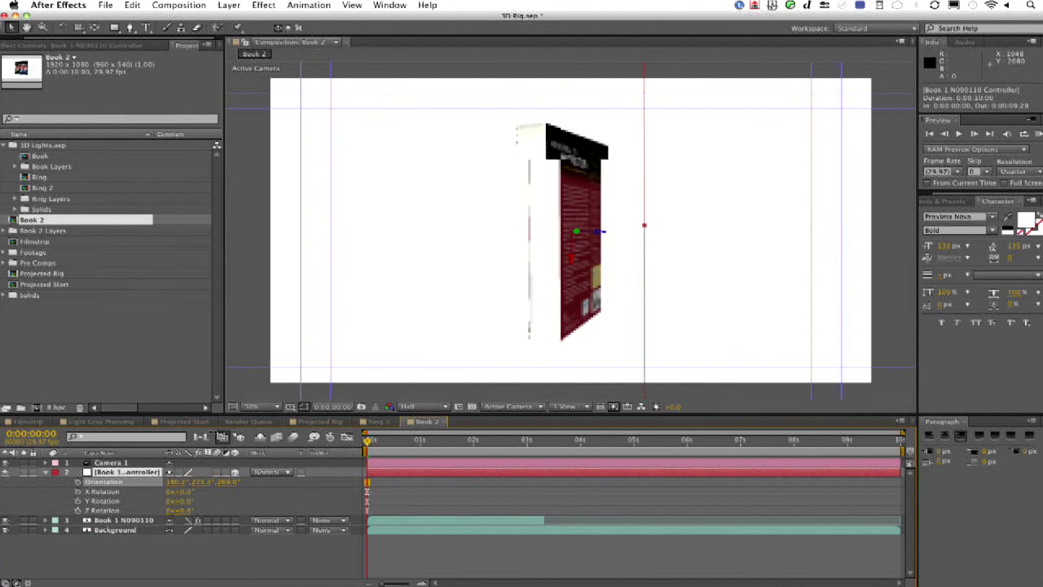
left_click_drag(222, 437, 258, 441)
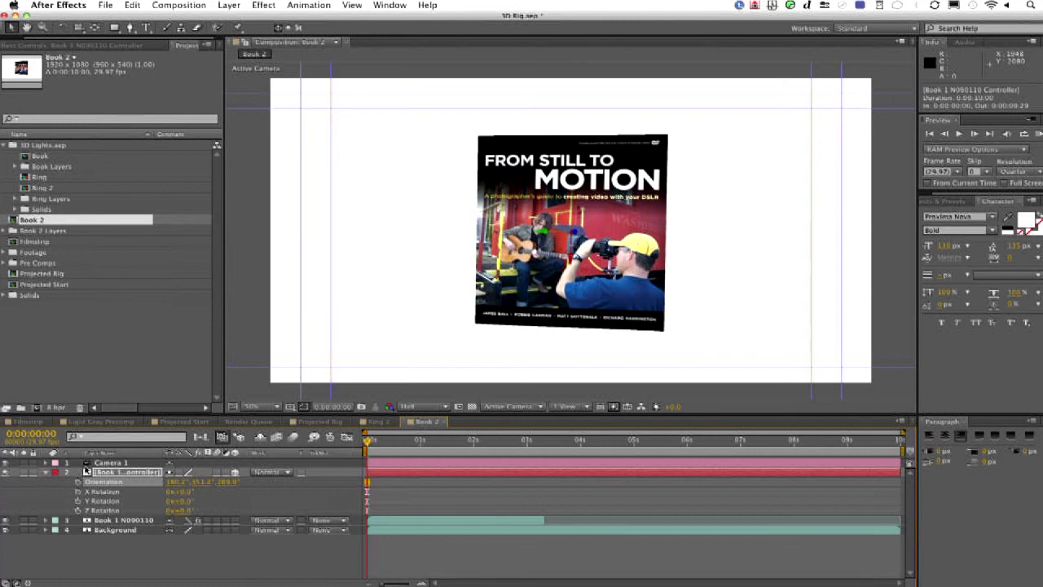
left_click_drag(211, 481, 219, 482)
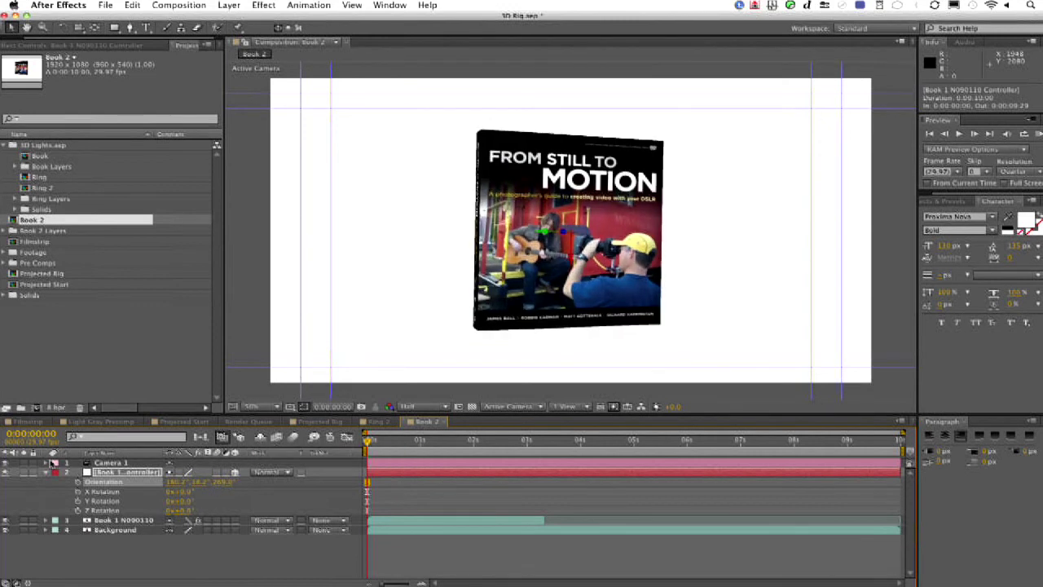
left_click(47, 461)
left_click(46, 463)
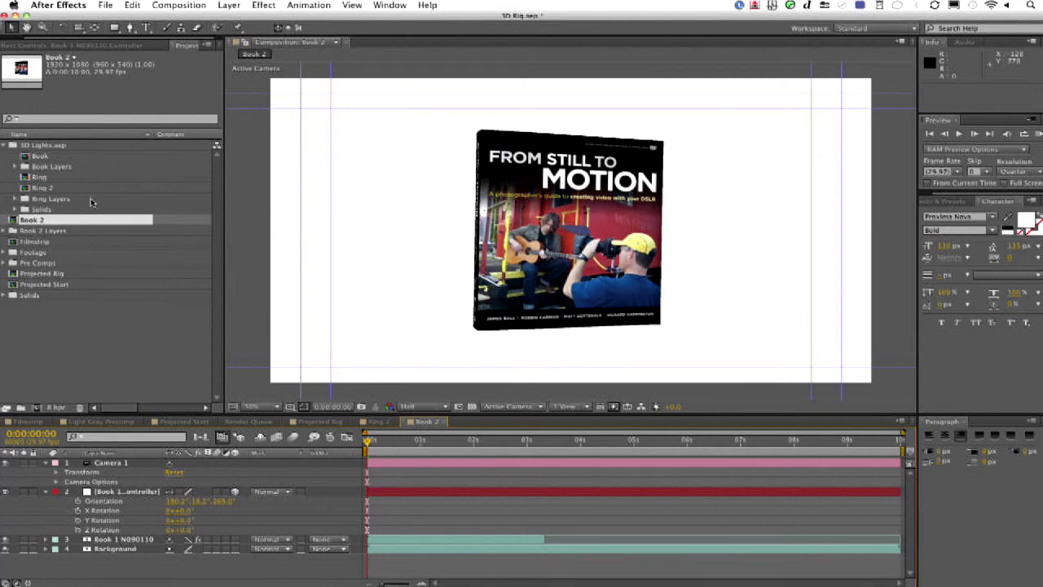
Step: Open the Ring 2 composition and restore the layer switch so the gold ring renders fully
double_click(28, 189)
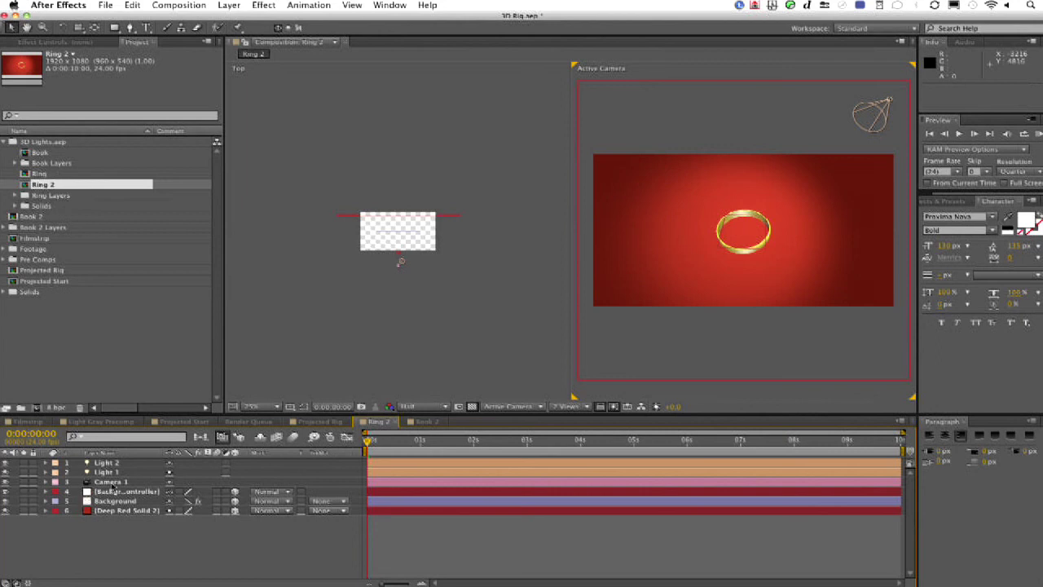
left_click(234, 497)
left_click(235, 494)
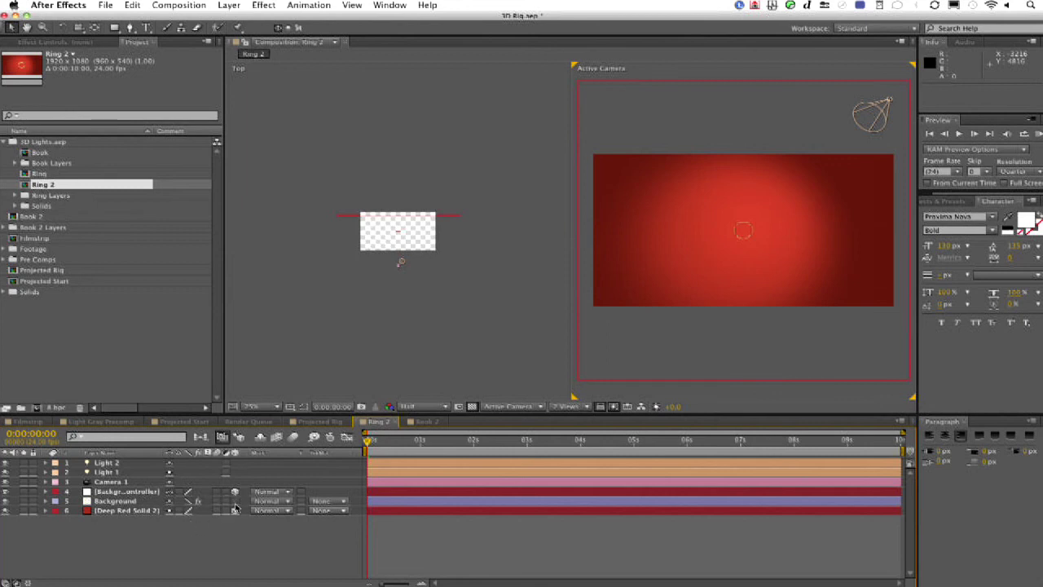
left_click(235, 494)
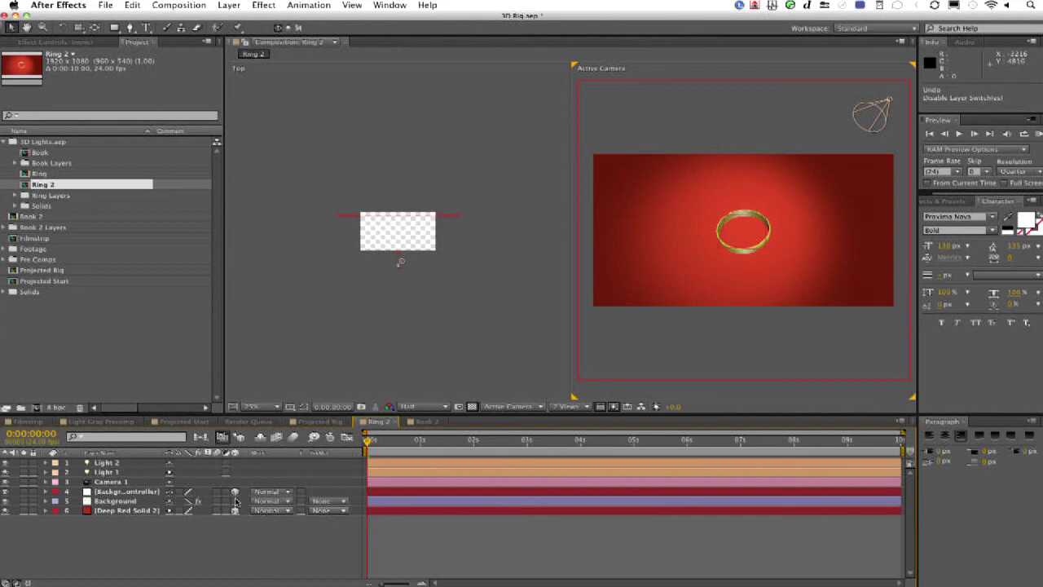
Step: Raise Light 2's Intensity in its Light Options to brighten the scene
left_click(47, 462)
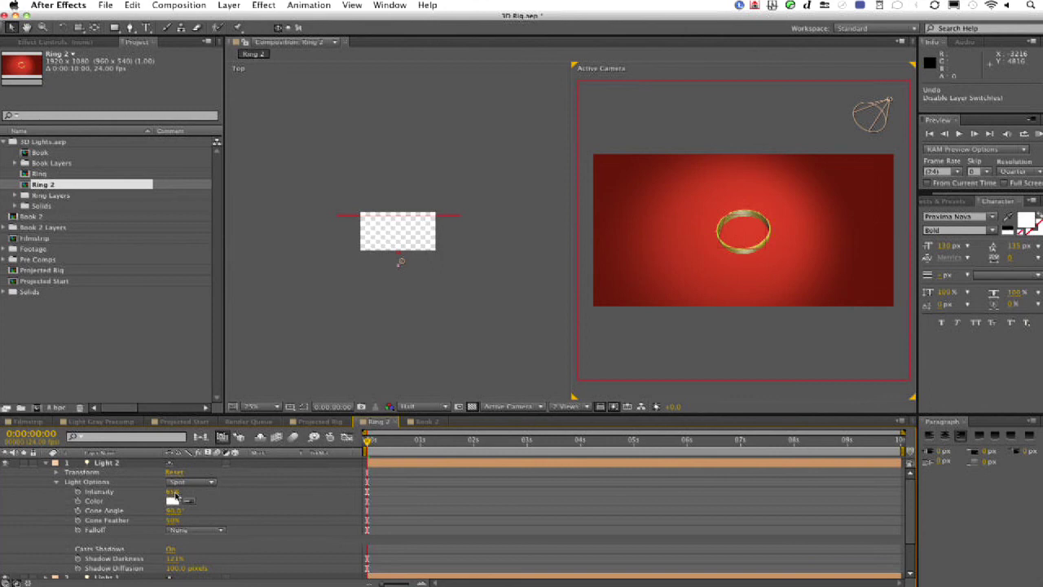
mouse_move(173, 493)
left_mouse_down()
mouse_move(200, 493)
mouse_move(119, 487)
mouse_move(178, 491)
left_mouse_up()
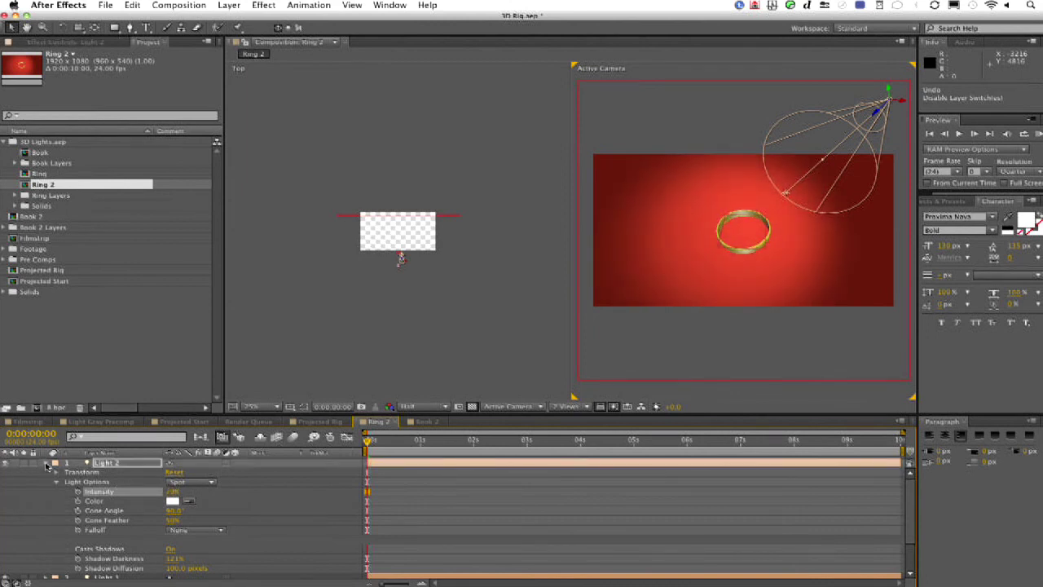
left_click(46, 464)
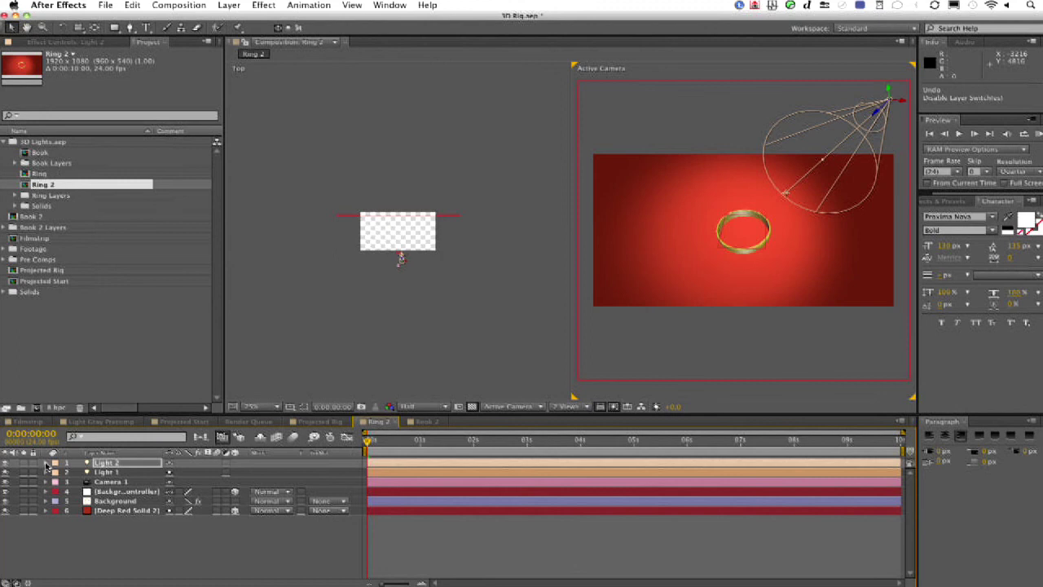
Step: Make a background layer 3D, then lower Light 2's Intensity to 64%
left_click(235, 505)
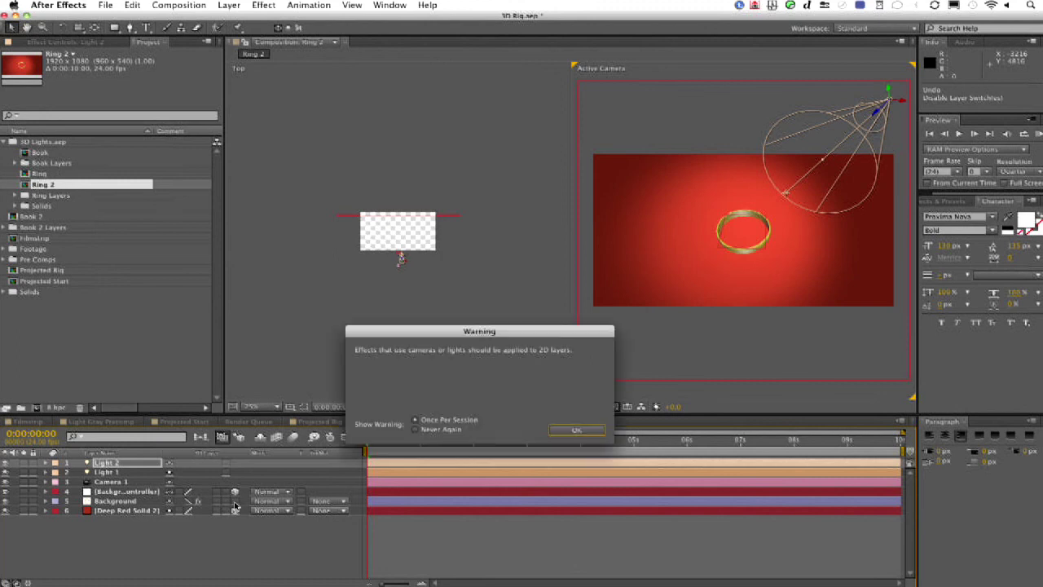
key("Return")
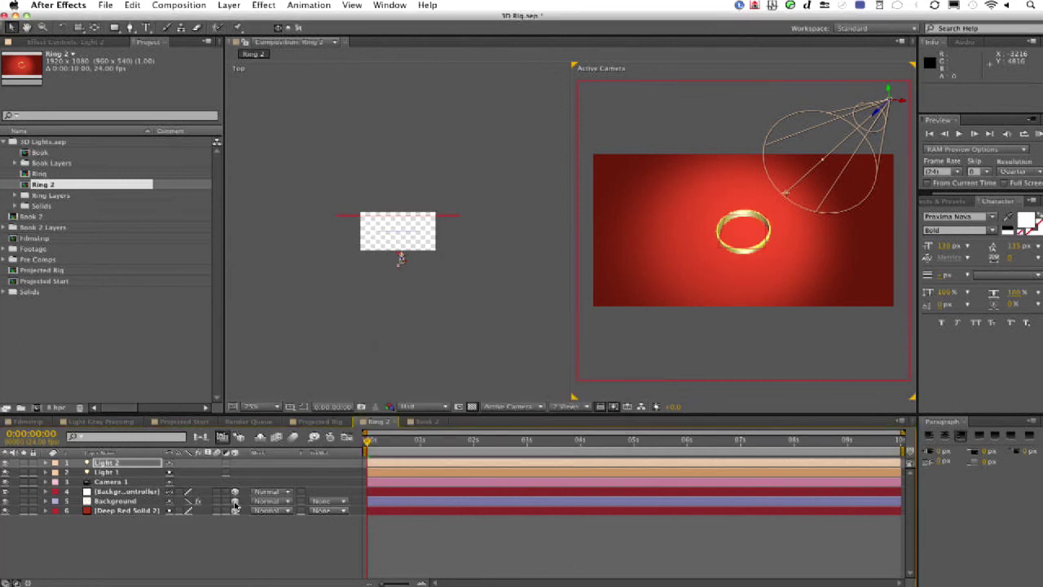
left_click(46, 463)
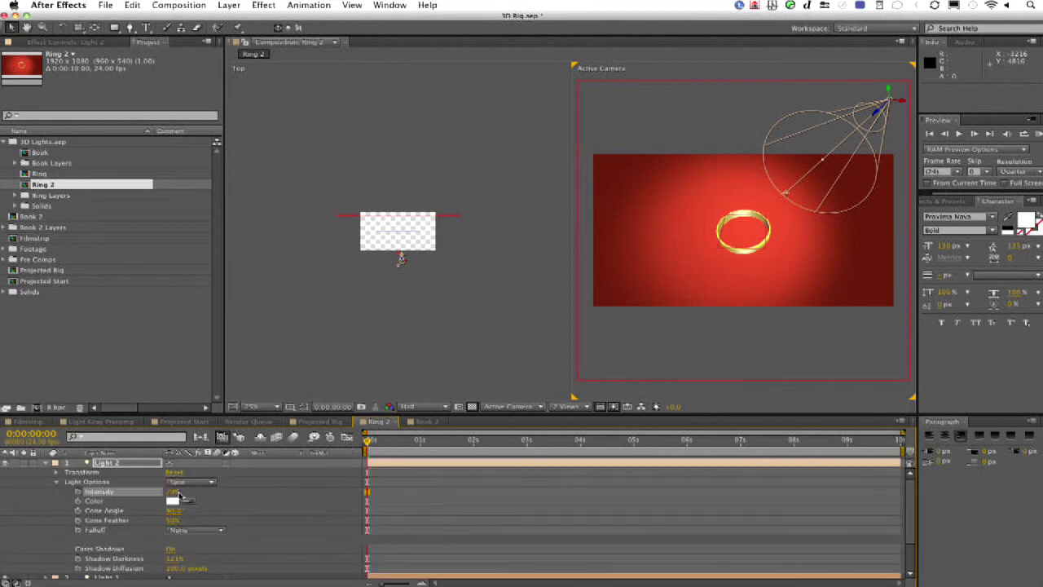
mouse_move(179, 495)
left_mouse_down()
mouse_move(143, 495)
mouse_move(190, 497)
mouse_move(167, 497)
left_mouse_up()
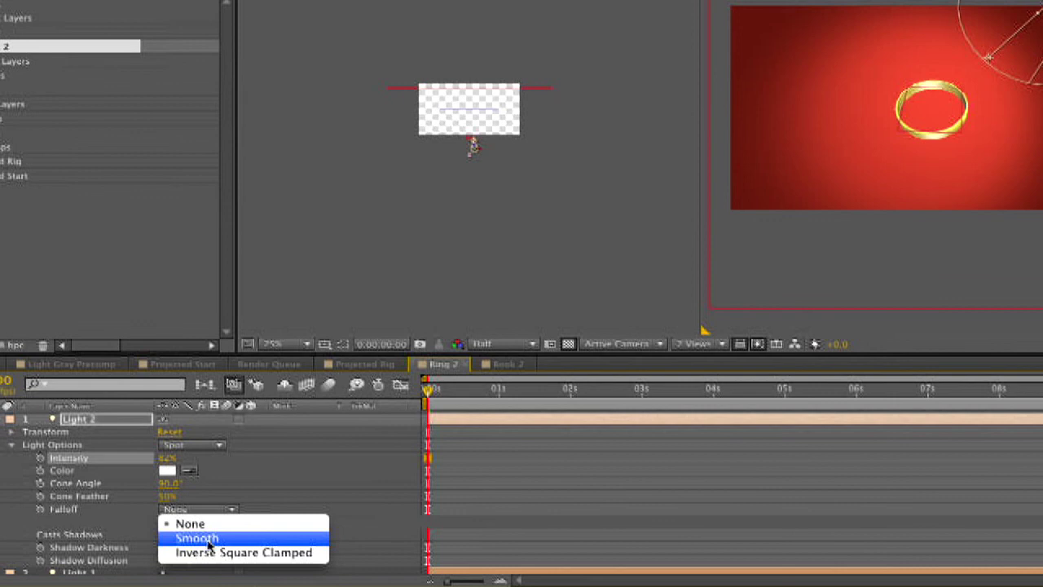
Step: Set Light 2's falloff to Smooth, with intensity about 262% and falloff distance 612
left_click(197, 538)
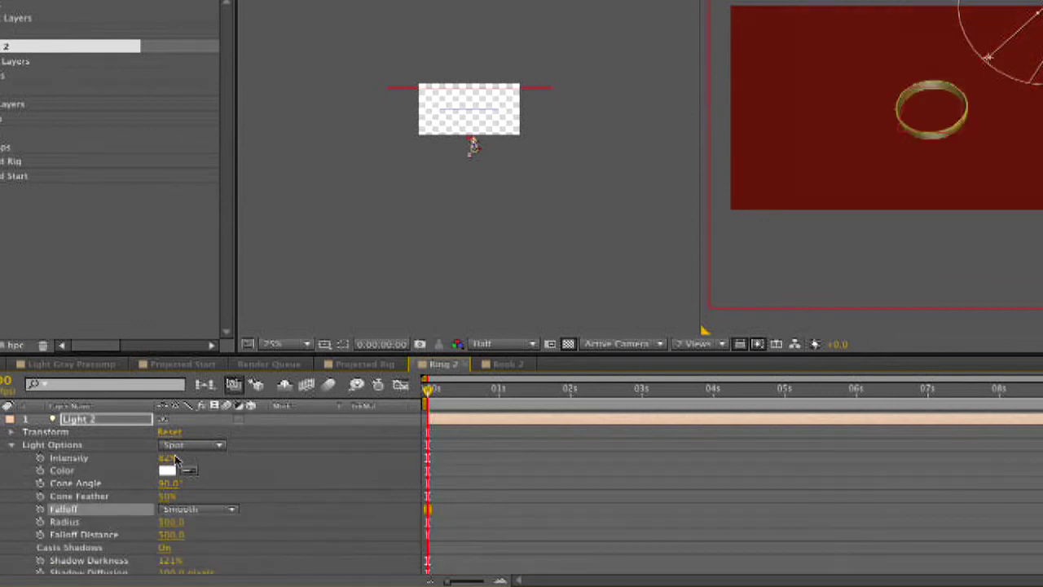
left_click_drag(167, 459, 454, 443)
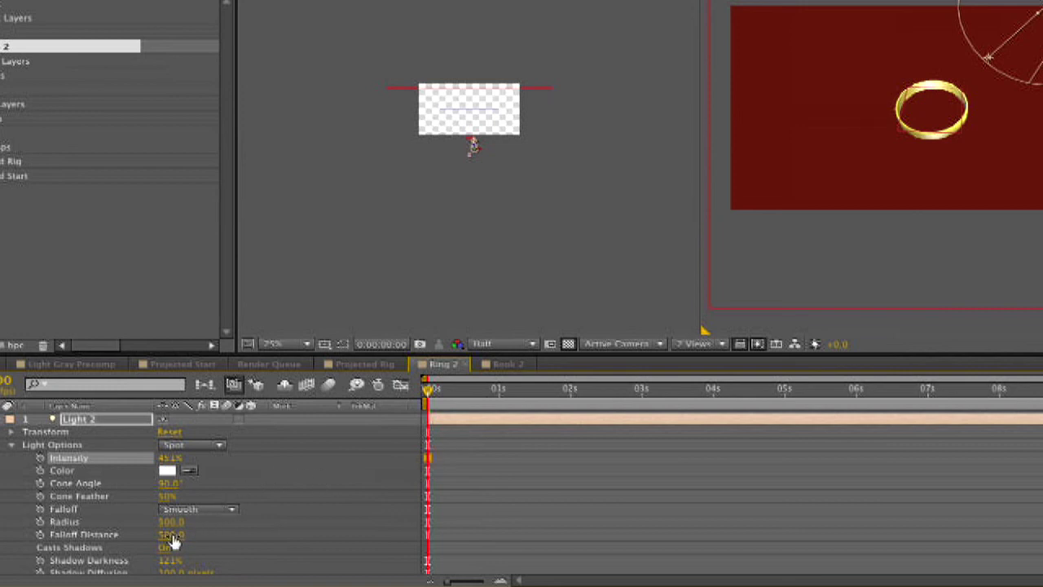
left_click_drag(172, 536, 269, 535)
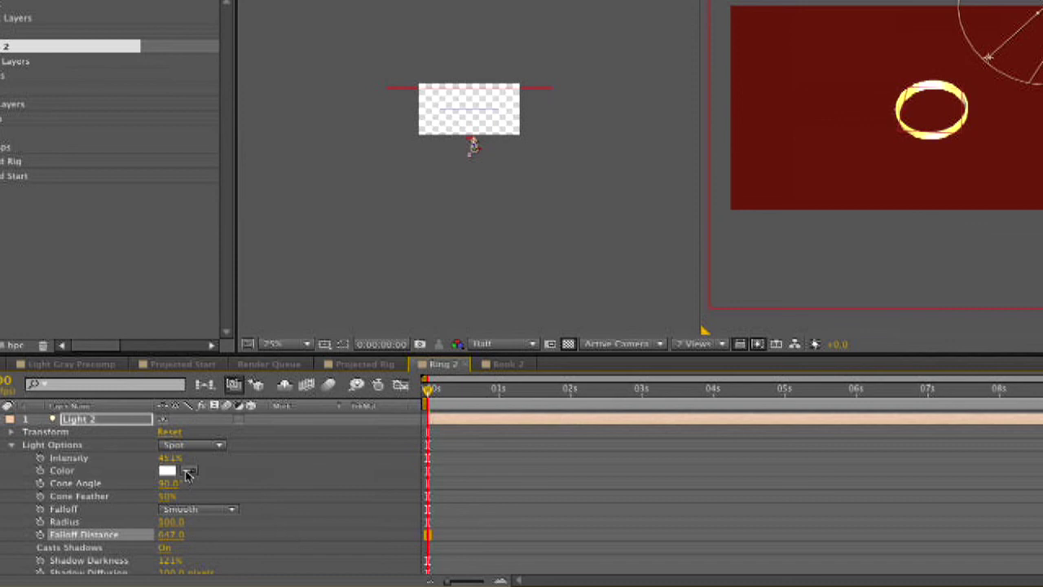
left_click_drag(167, 458, 95, 461)
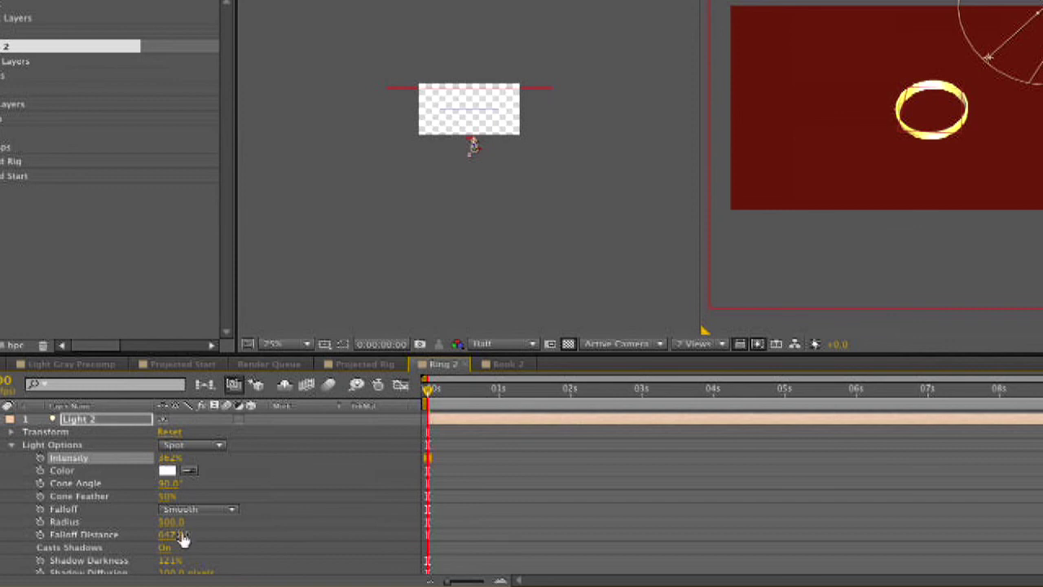
left_click_drag(173, 535, 32, 535)
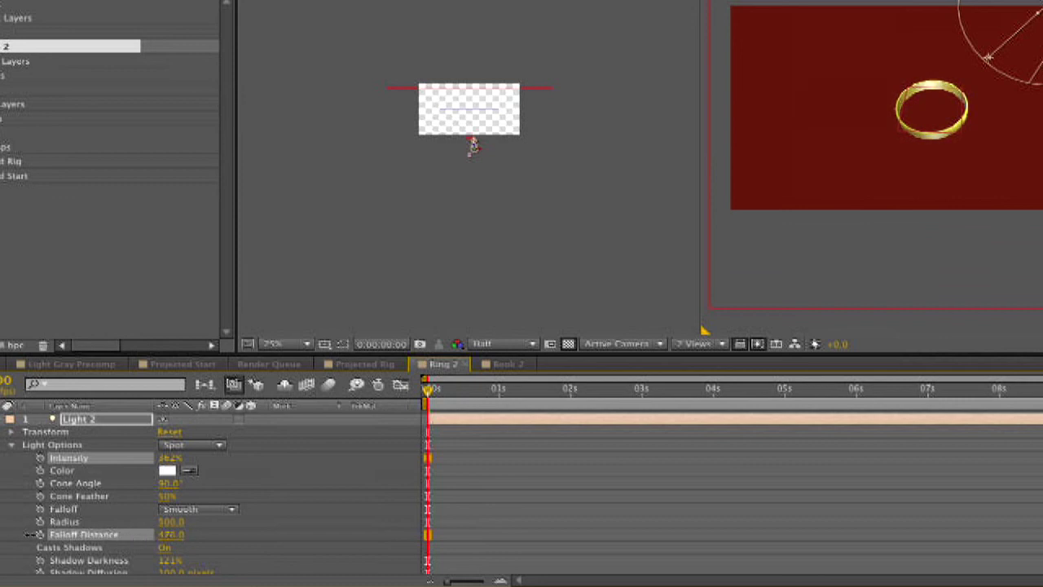
left_click_drag(47, 534, 143, 530)
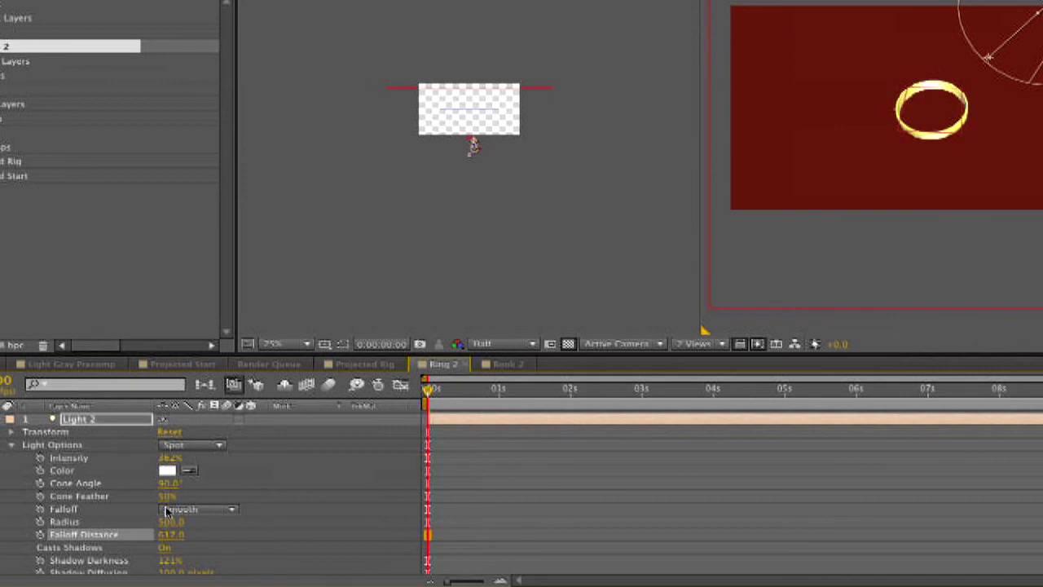
Step: Change Light 2's falloff to Inverse Square Clamped and raise intensity to about 173%
left_click(210, 509)
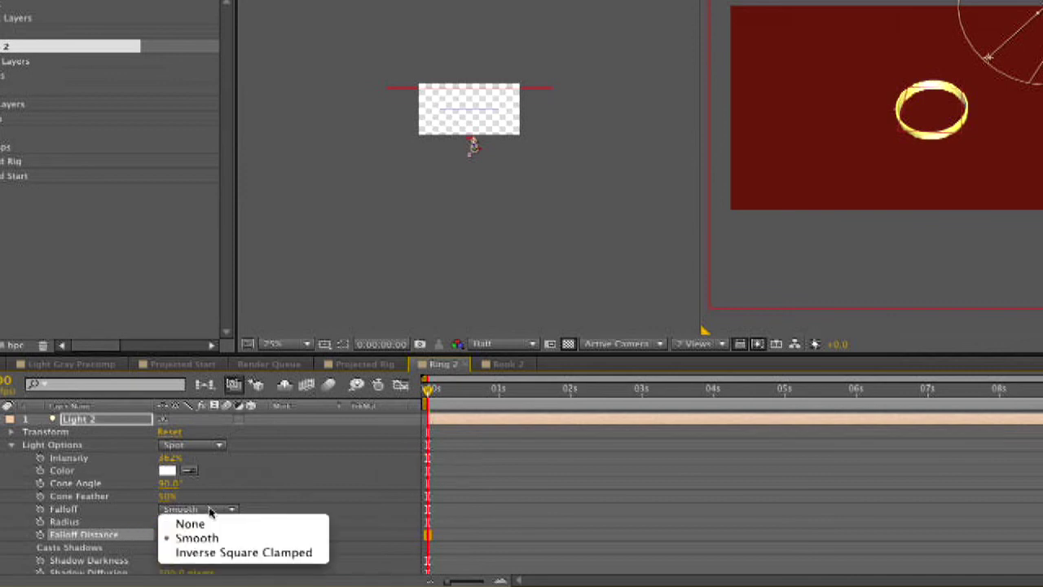
left_click(221, 553)
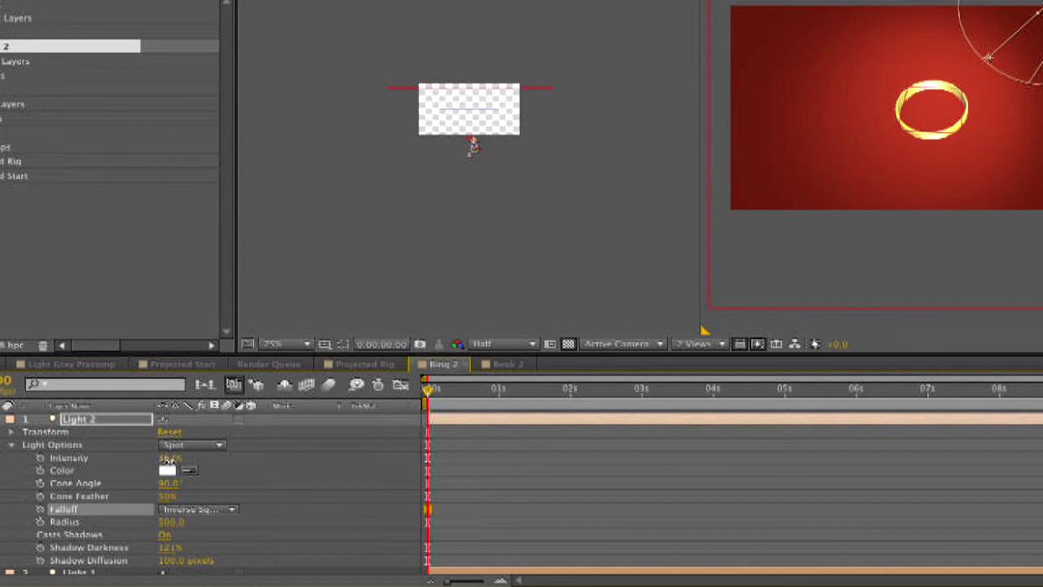
left_click_drag(168, 462, 186, 463)
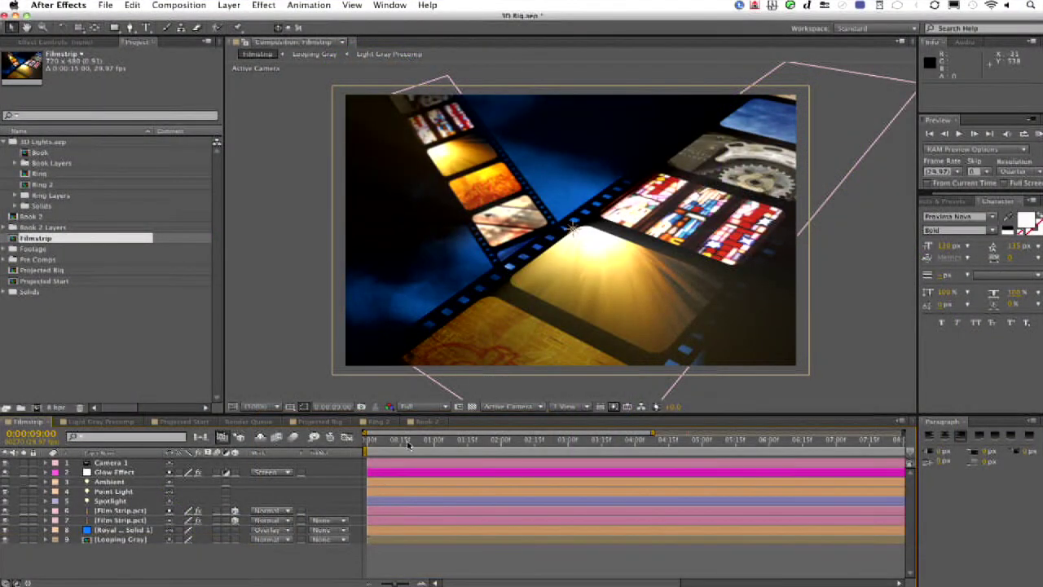
Step: Set starting keyframes for Camera 1's Point of Interest and Position at the first frame
left_click(405, 441)
left_click_drag(402, 445, 350, 465)
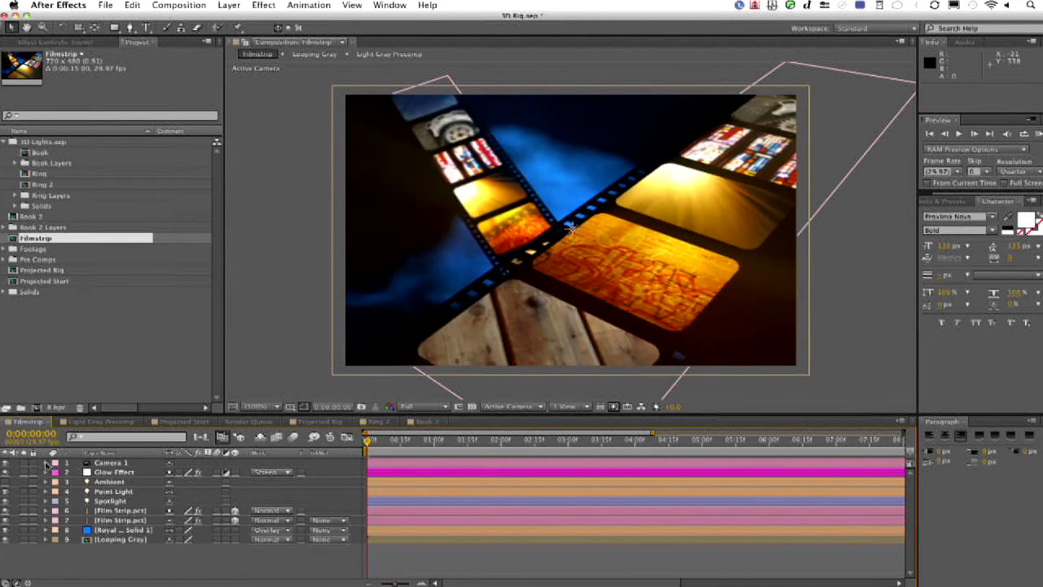
left_click(46, 463)
left_click(56, 471)
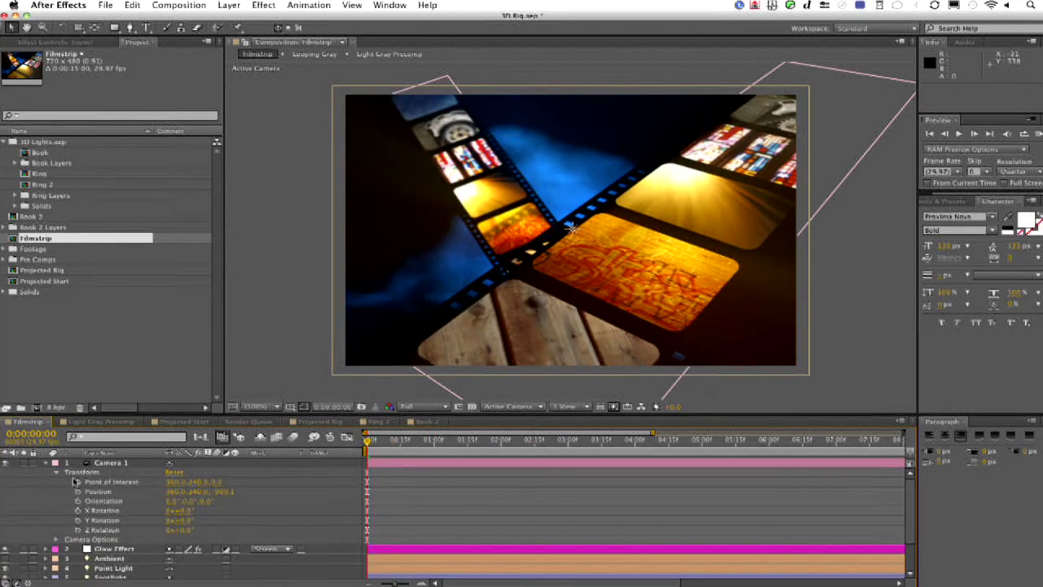
left_click(78, 483)
left_click(78, 491)
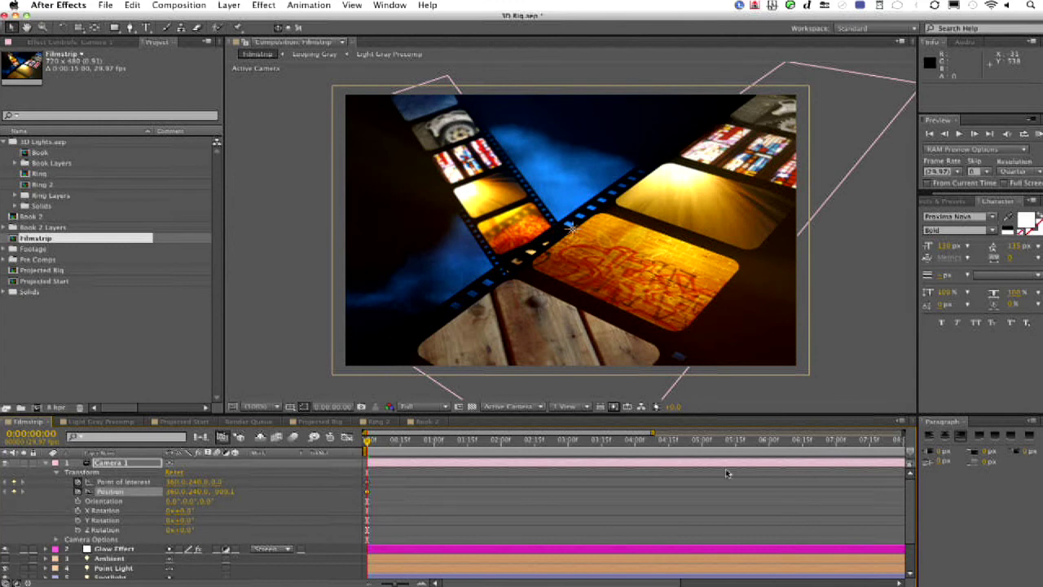
Step: At about 9:04, move Camera 1 sideways and closer with Y at 240, then return to frame 0
left_click(894, 441)
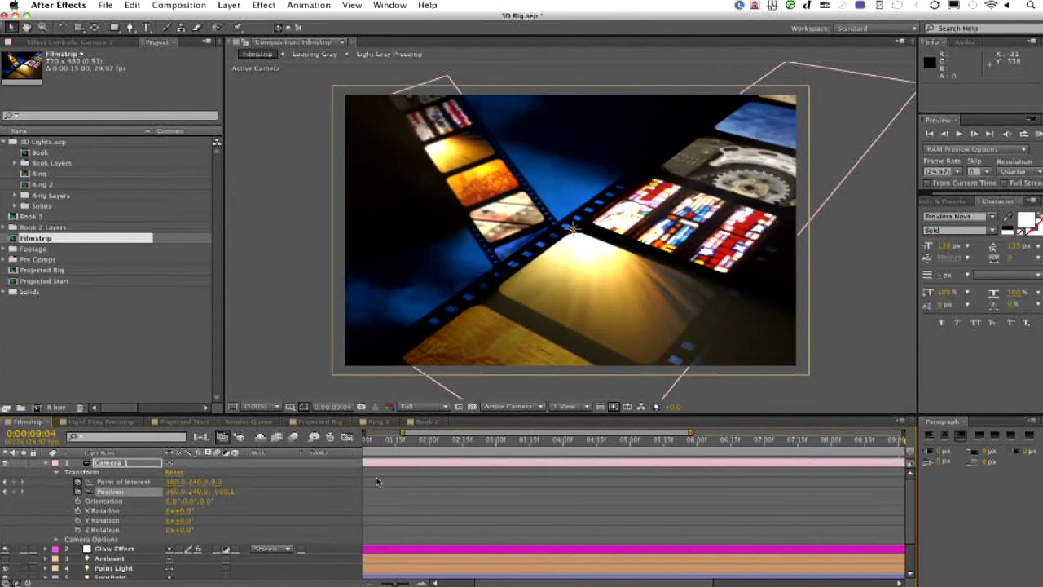
left_click_drag(174, 489, 388, 530)
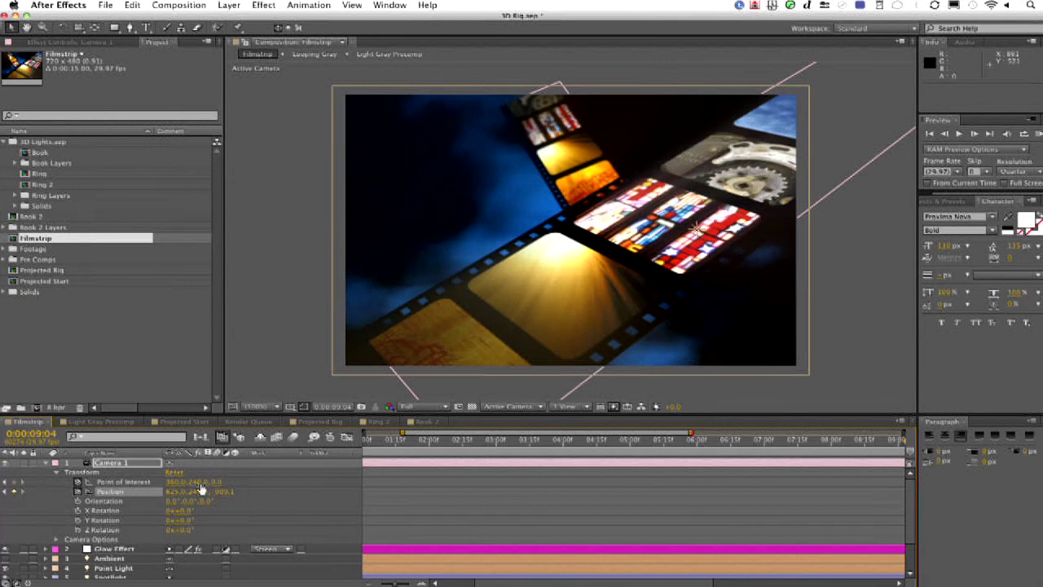
mouse_move(220, 491)
left_mouse_down()
mouse_move(269, 493)
mouse_move(218, 496)
left_mouse_up()
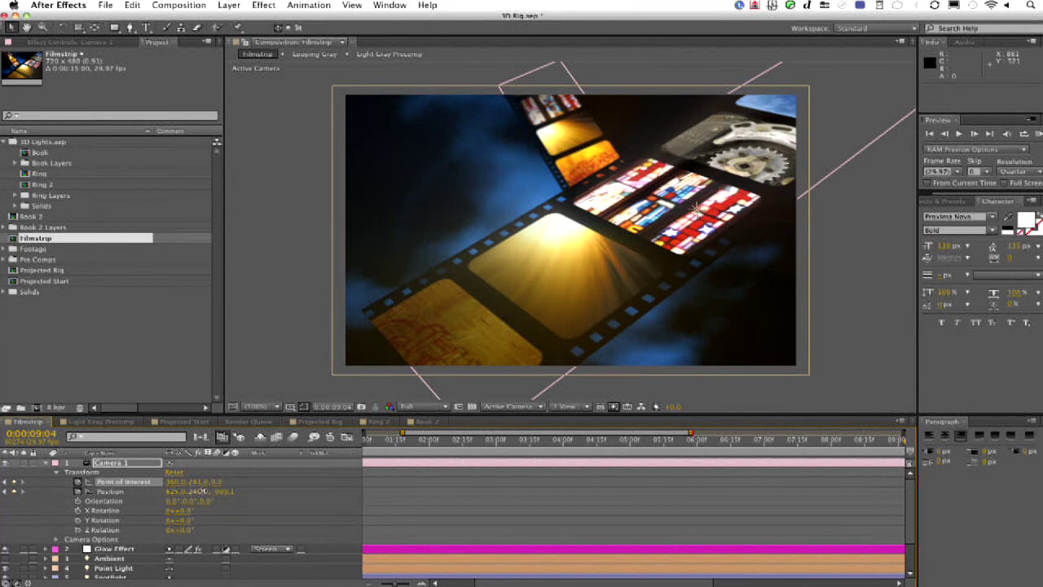
left_click(200, 492)
key("Return")
left_click(196, 530)
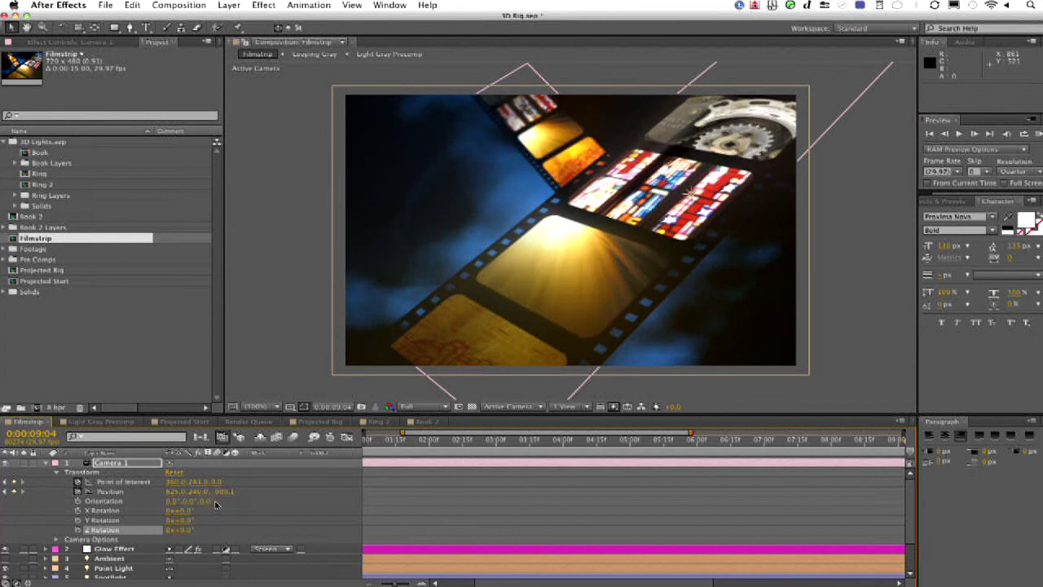
left_click_drag(223, 492, 324, 511)
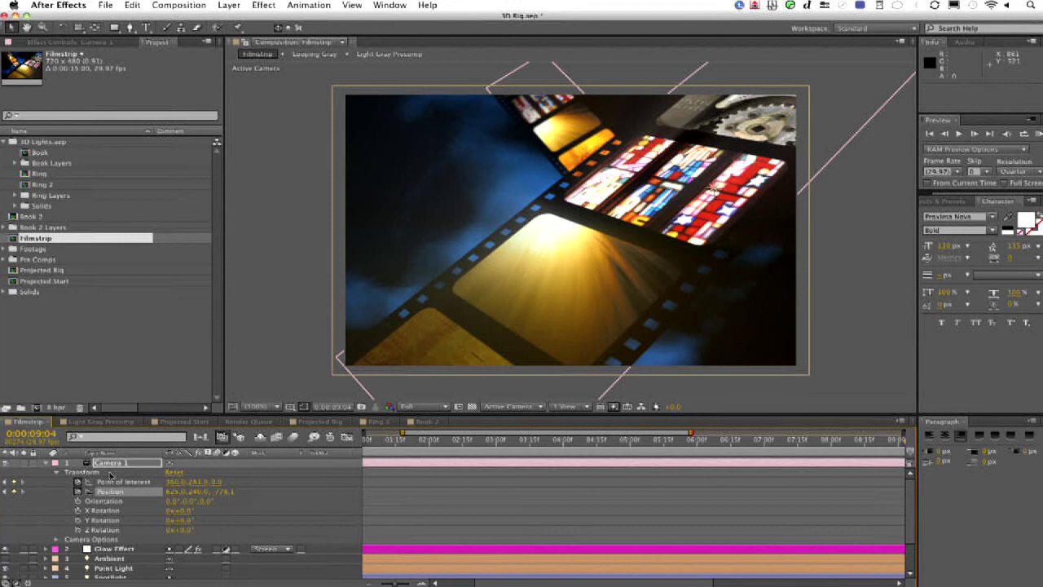
left_click(45, 463)
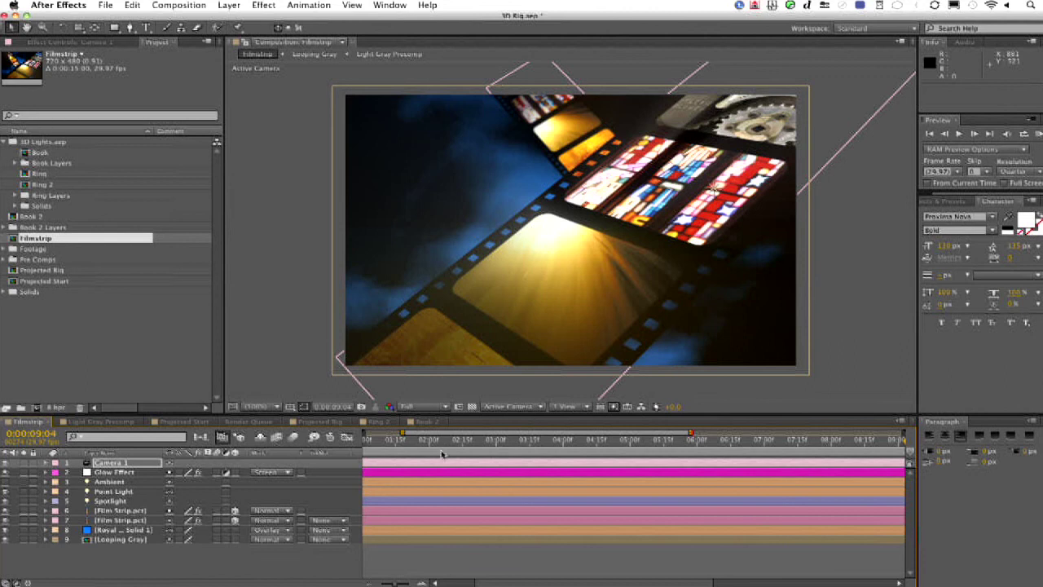
left_click_drag(430, 453, 601, 479)
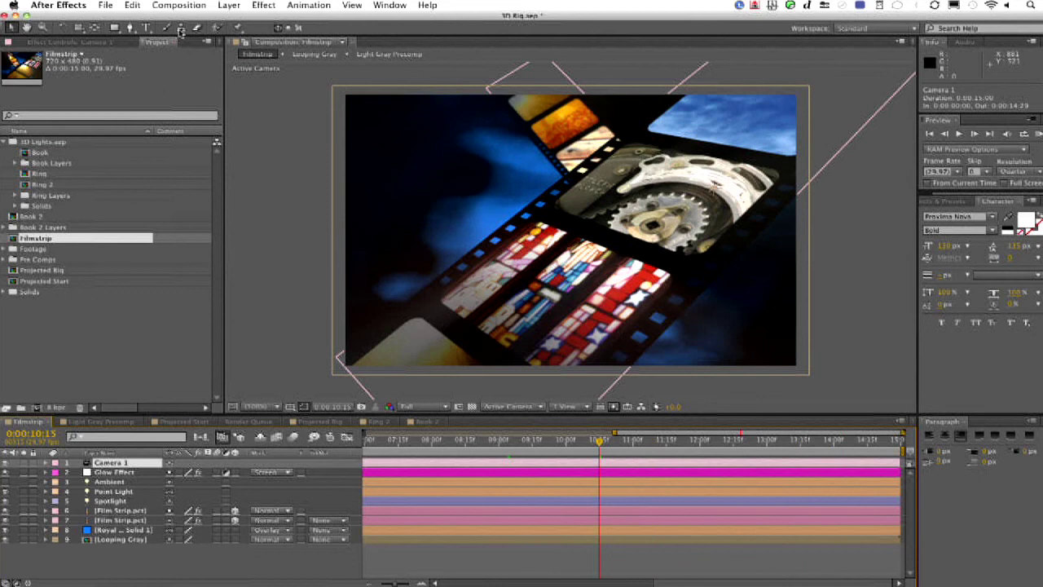
Step: Create a Stereo 3D Rig from Camera 1 using Layer > Camera
left_click(229, 5)
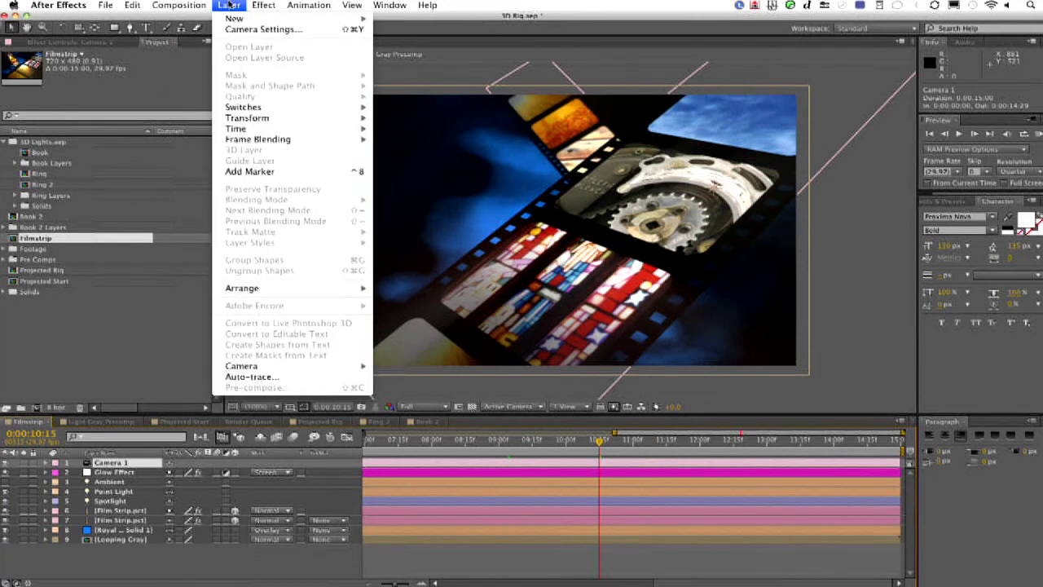
mouse_move(261, 369)
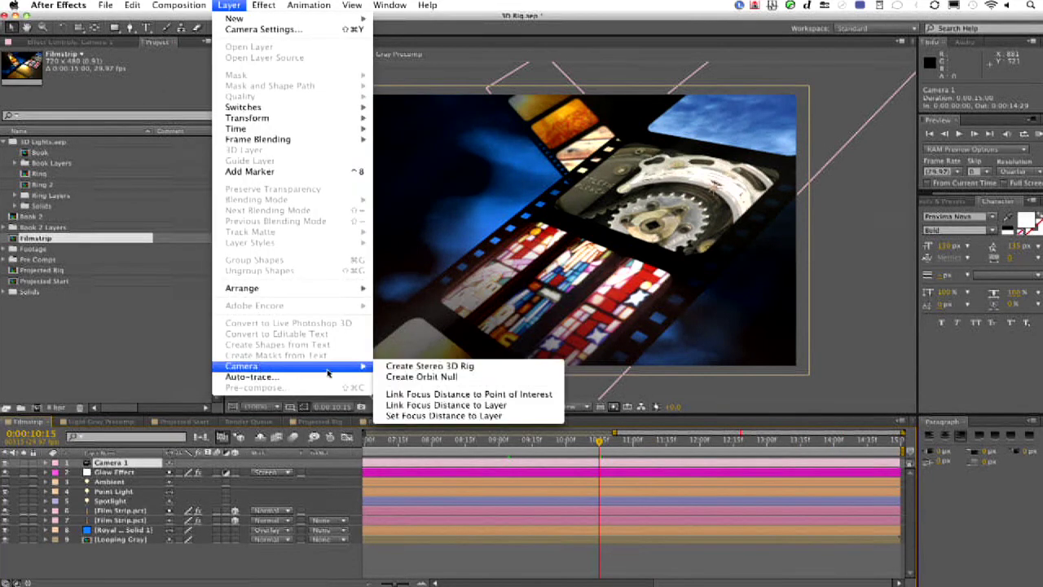
left_click(391, 368)
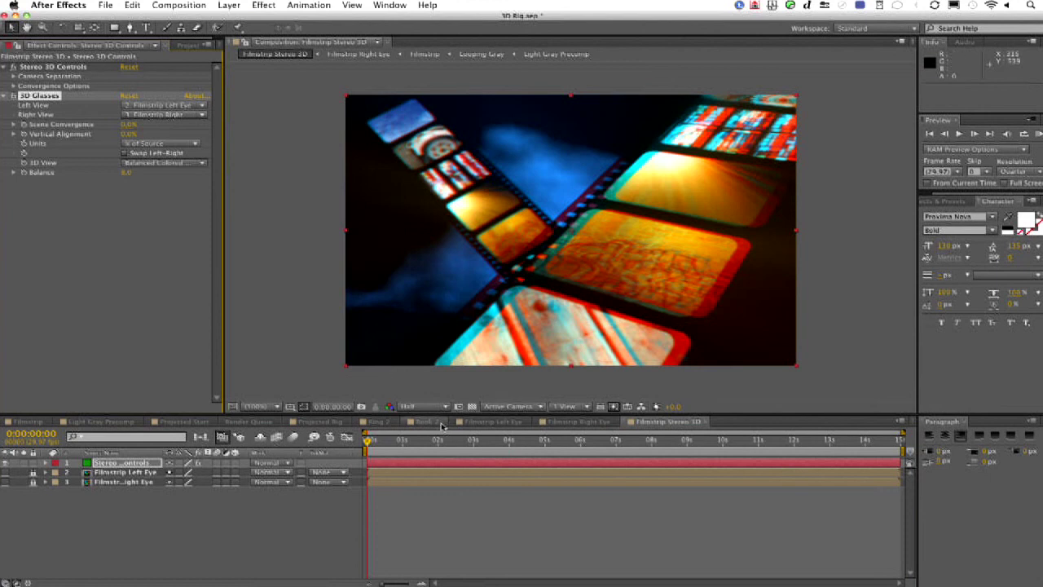
left_click(187, 45)
Step: In the Filmstrip comp, turn off Camera 1 and Left Preview Cam so Right Preview Cam drives the view
double_click(15, 242)
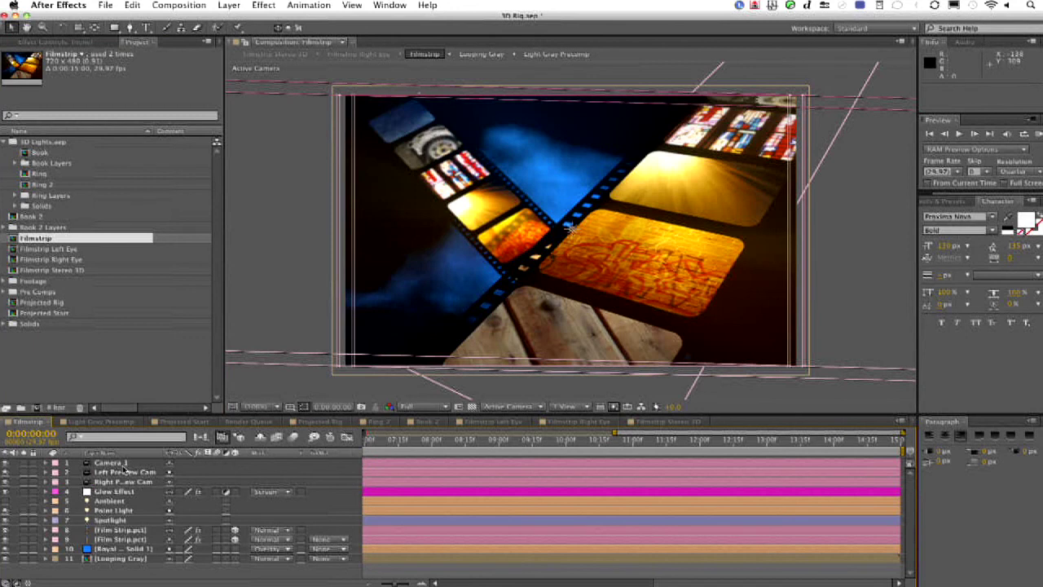
left_click(110, 462)
left_click(125, 472)
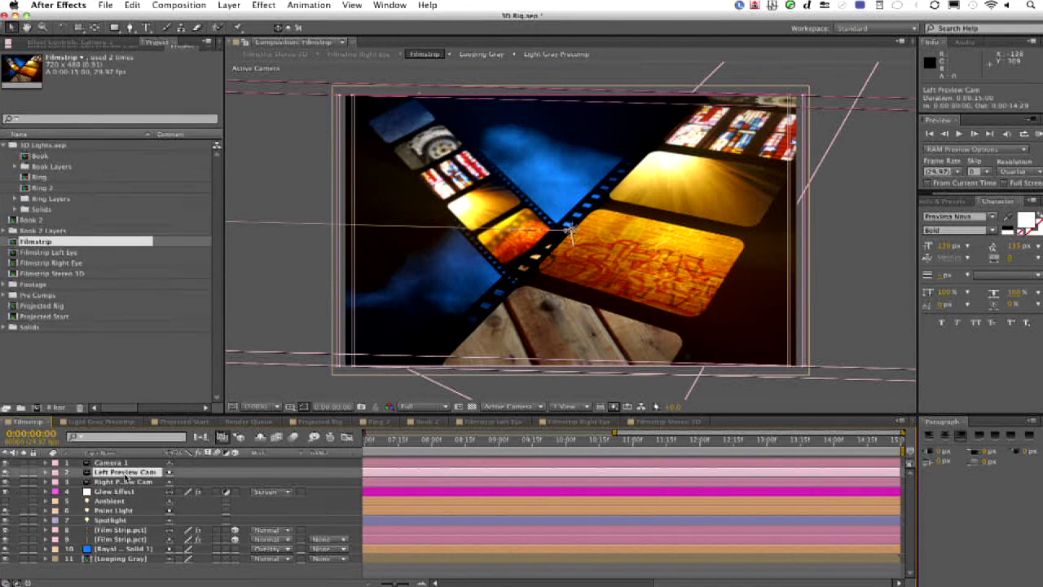
left_click(126, 483)
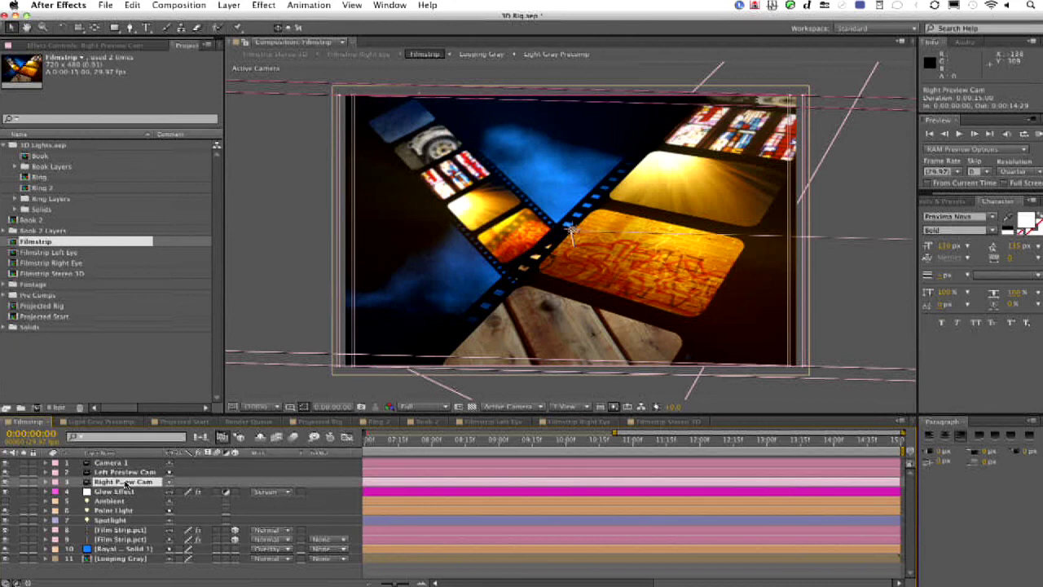
left_click(7, 463)
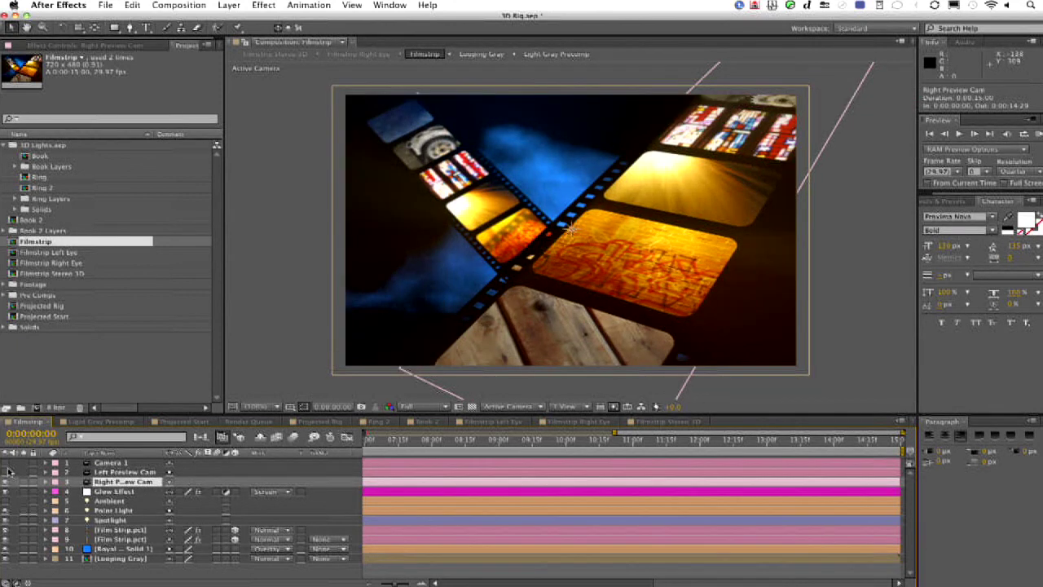
left_click(6, 473)
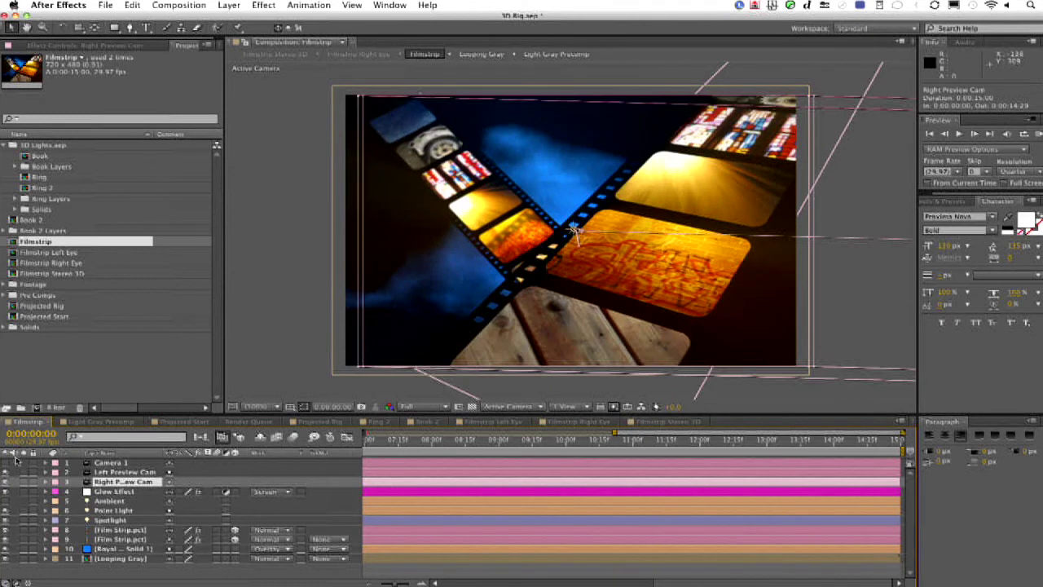
Step: Switch the viewer to 2 Views - Horizontal and pan the Custom View across the scene
left_click(566, 407)
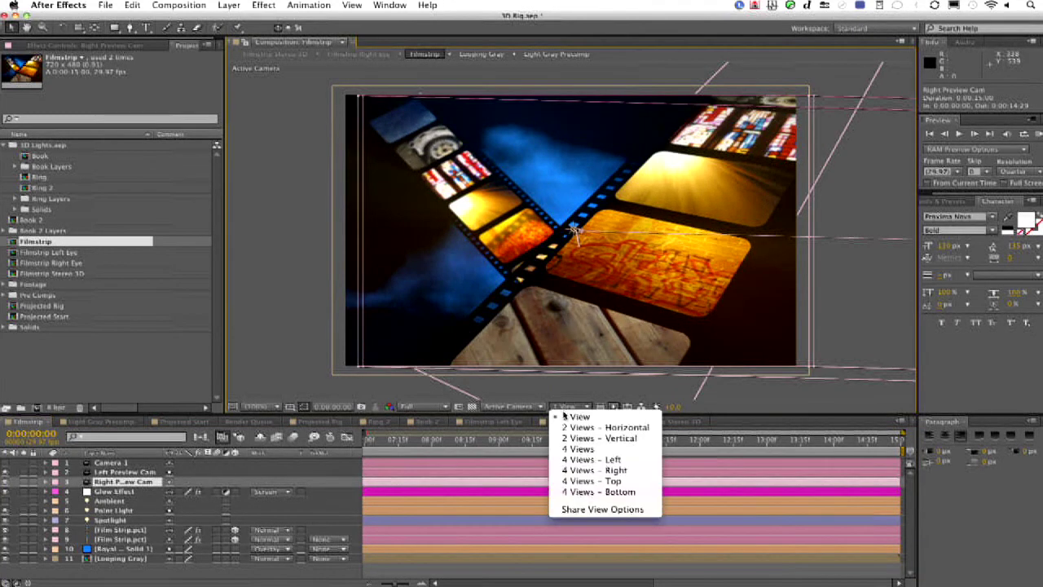
left_click(567, 427)
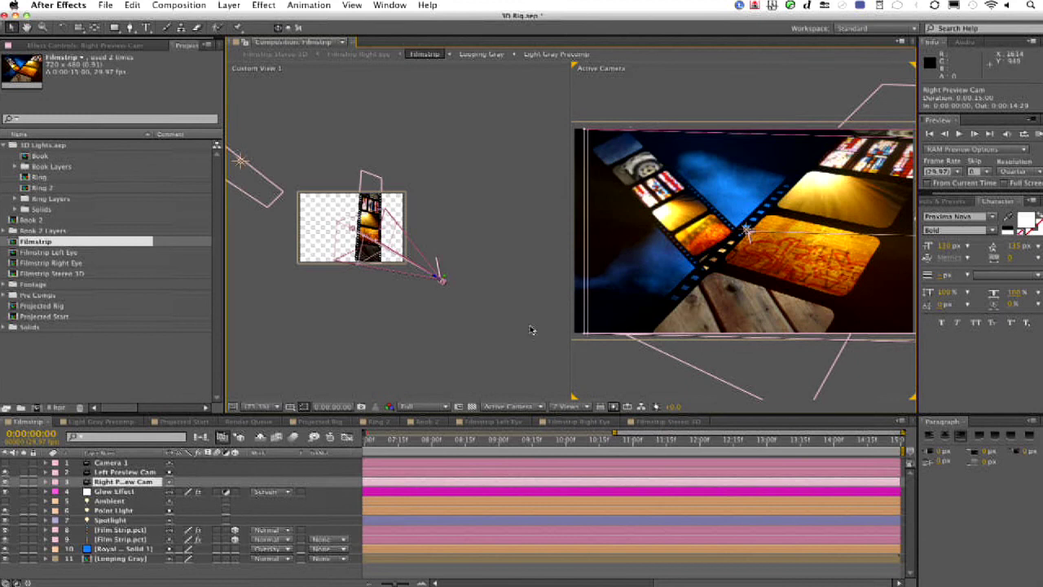
left_click(453, 285)
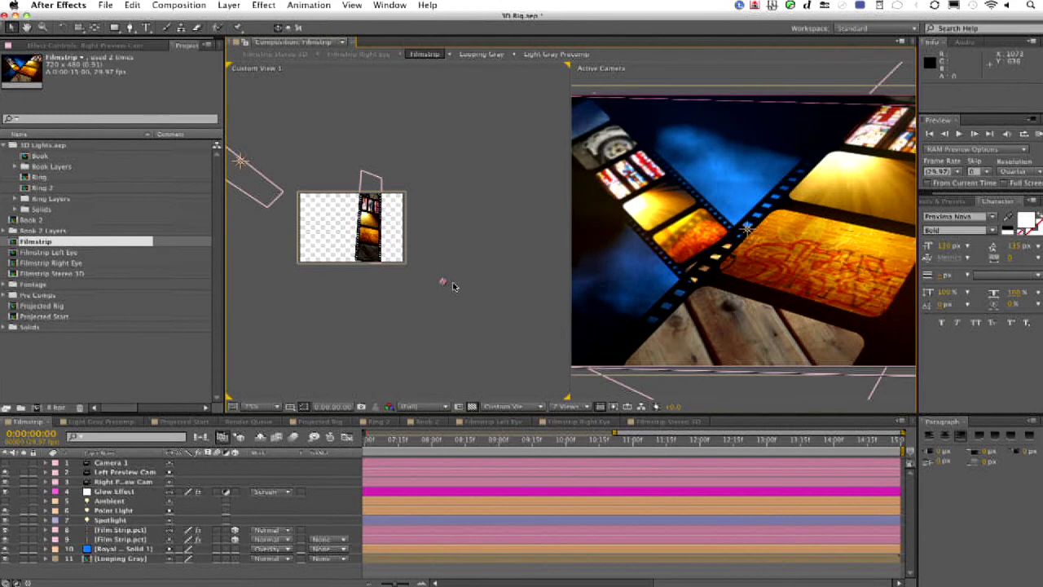
scroll(454, 285, "up", 2)
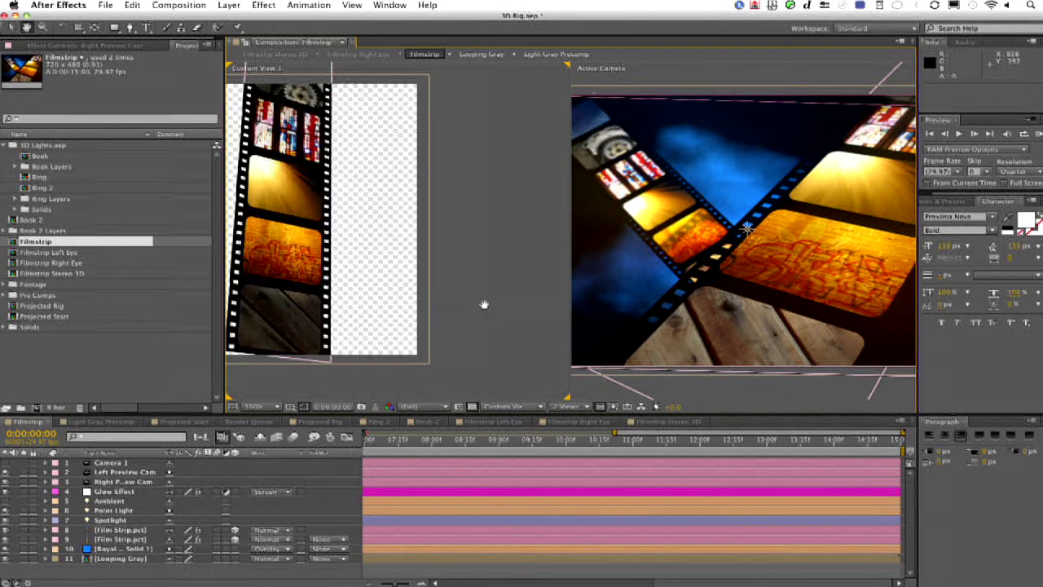
left_click_drag(484, 301, 305, 139)
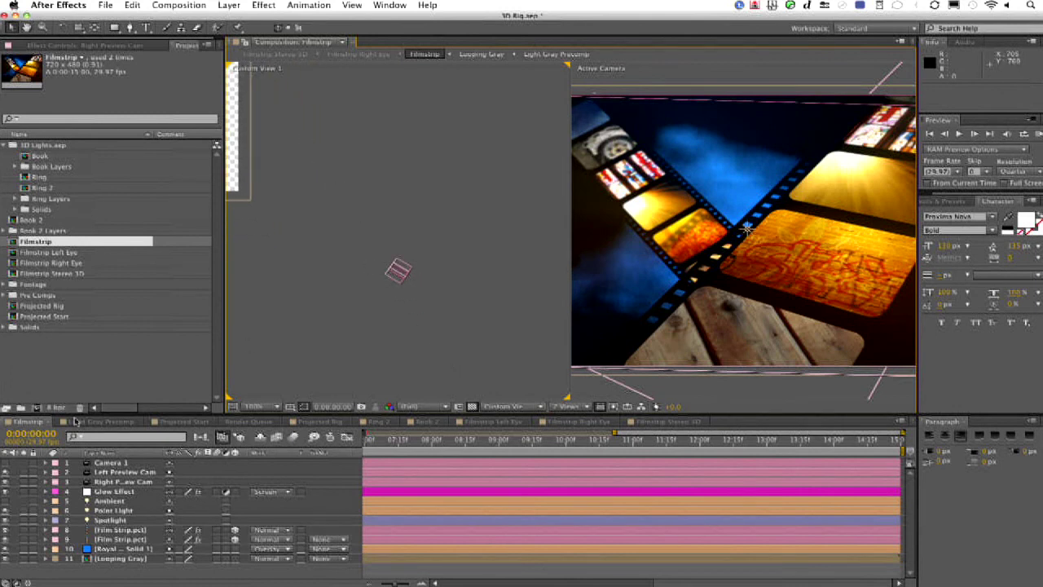
Step: Toggle the camera layers' visibility to compare the preview-camera framings
left_click(6, 472)
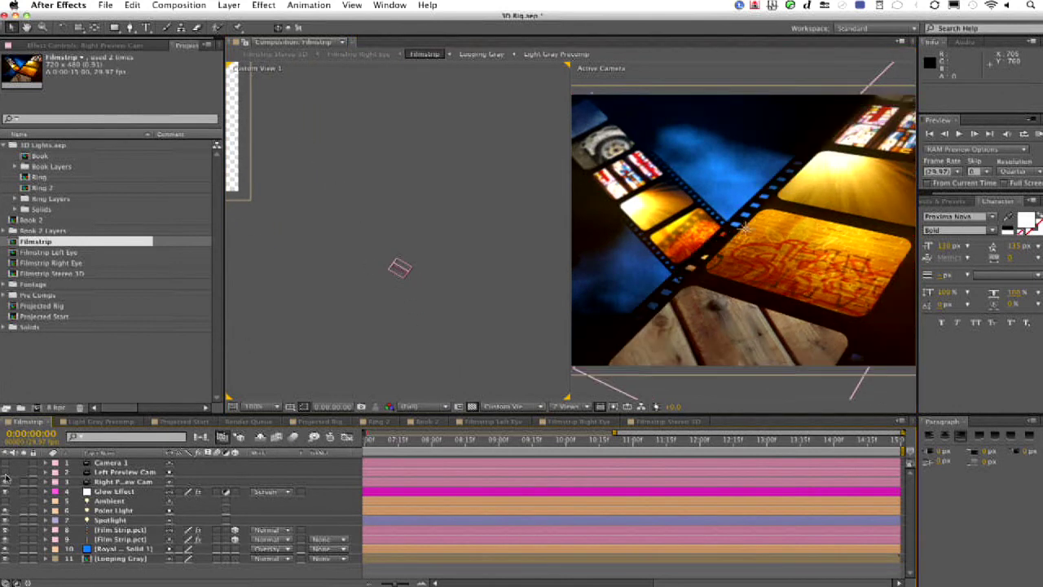
left_click(6, 473)
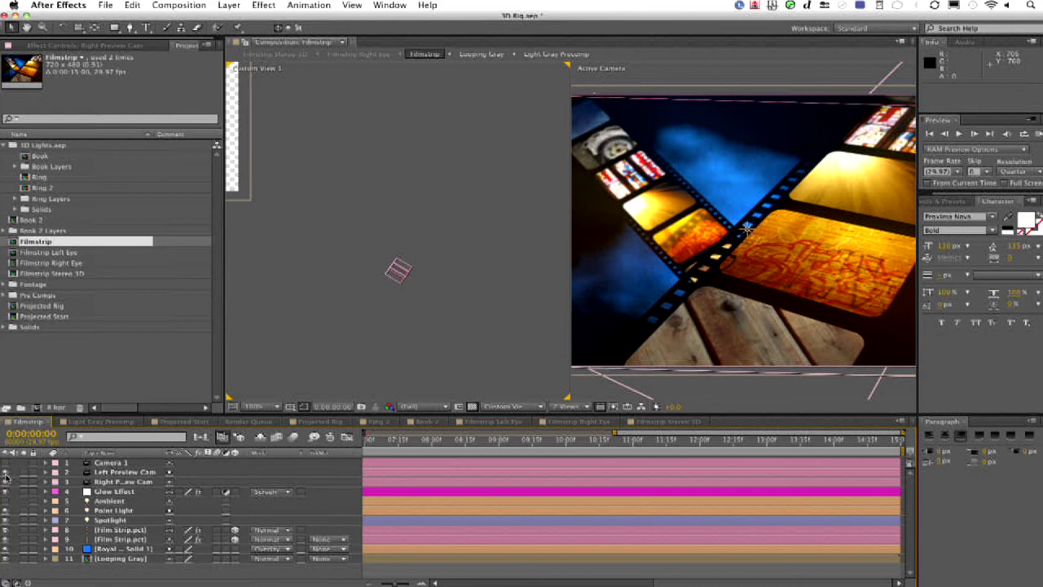
left_click(5, 463)
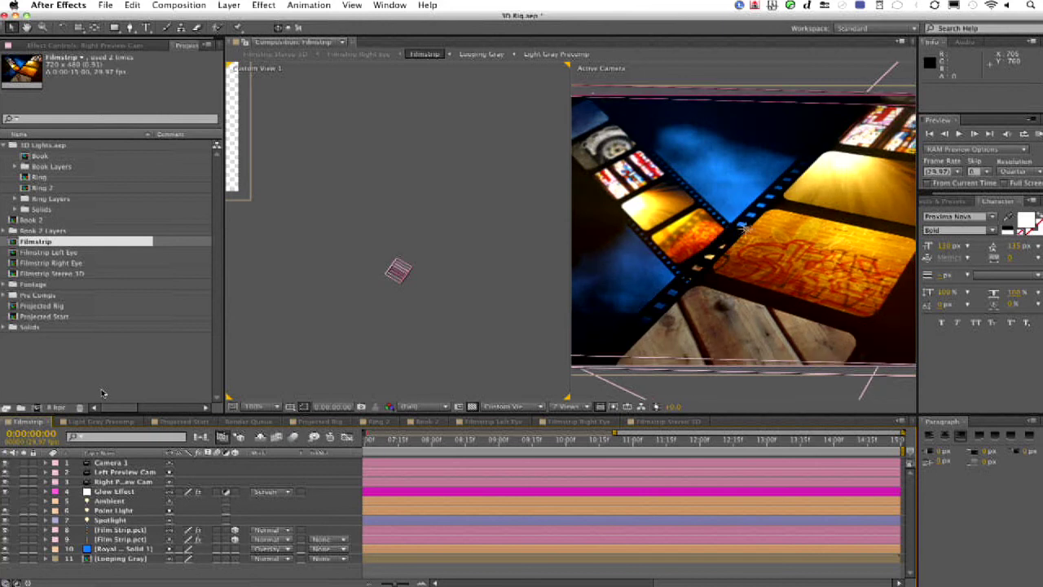
Step: Open the Left Eye, Right Eye and Stereo 3D comps, revealing and selecting the 3D Glasses effect
double_click(15, 254)
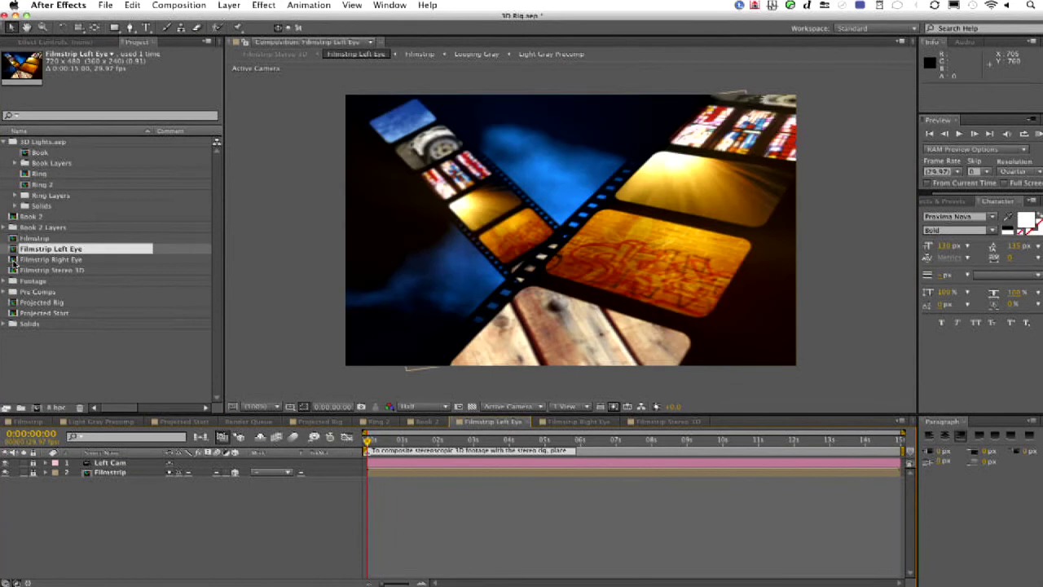
double_click(14, 260)
double_click(14, 270)
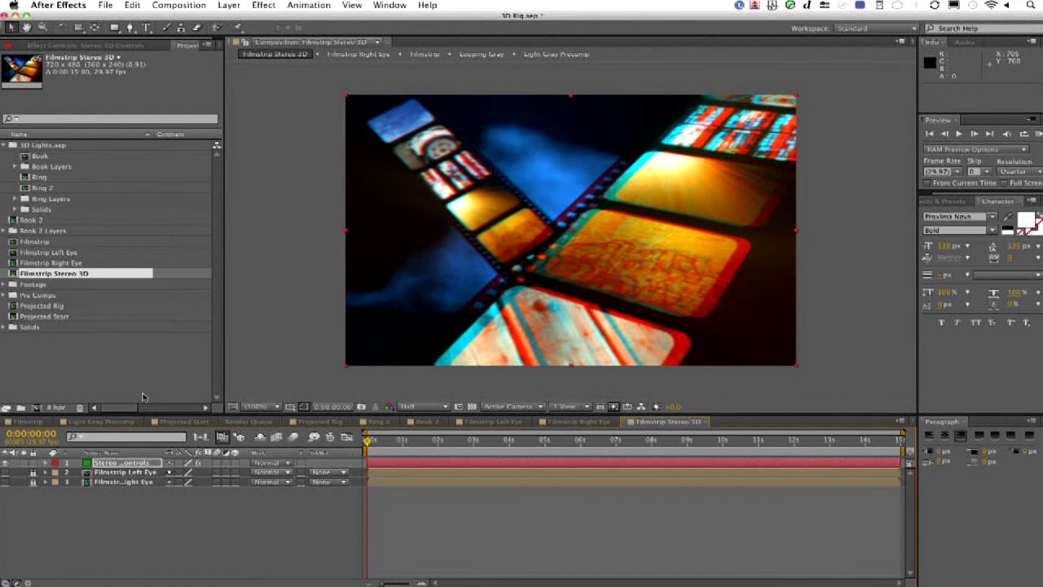
key("e")
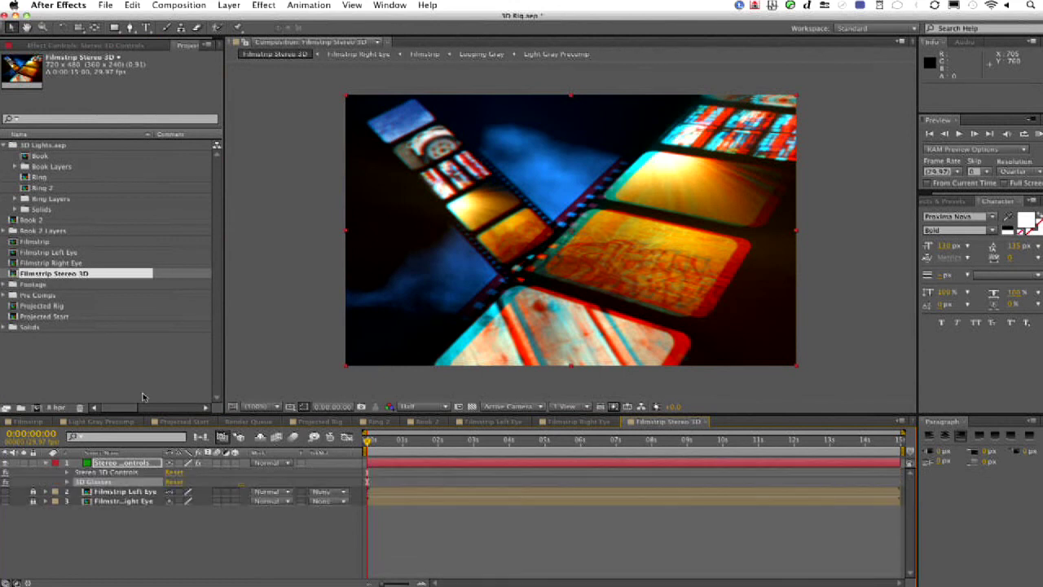
left_click(84, 484)
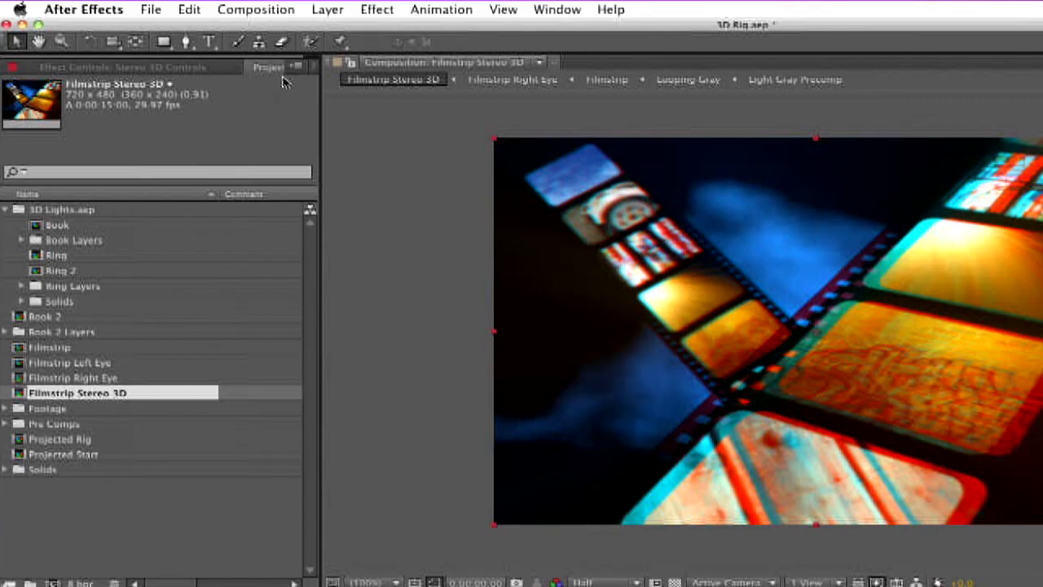
Step: Set the 3D Glasses 3D View to Stereo Pair (Side by Side) in Effect Controls
left_click(143, 46)
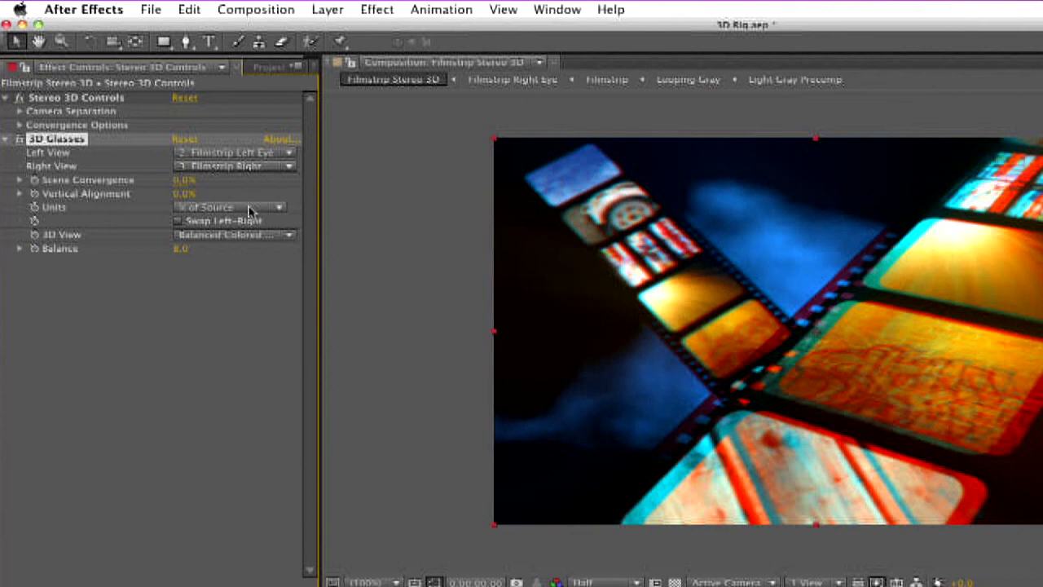
left_click(265, 236)
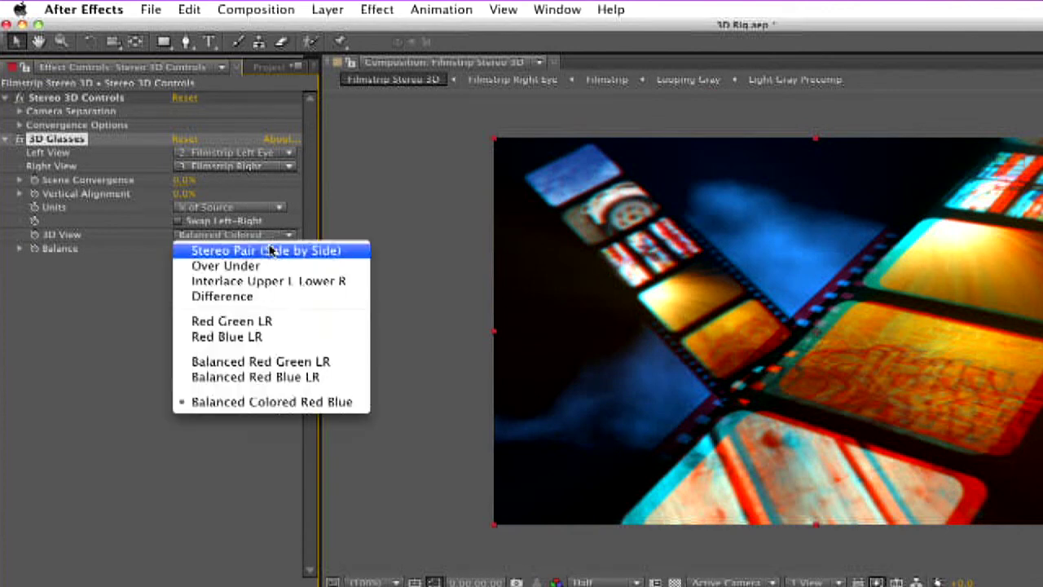
left_click(271, 250)
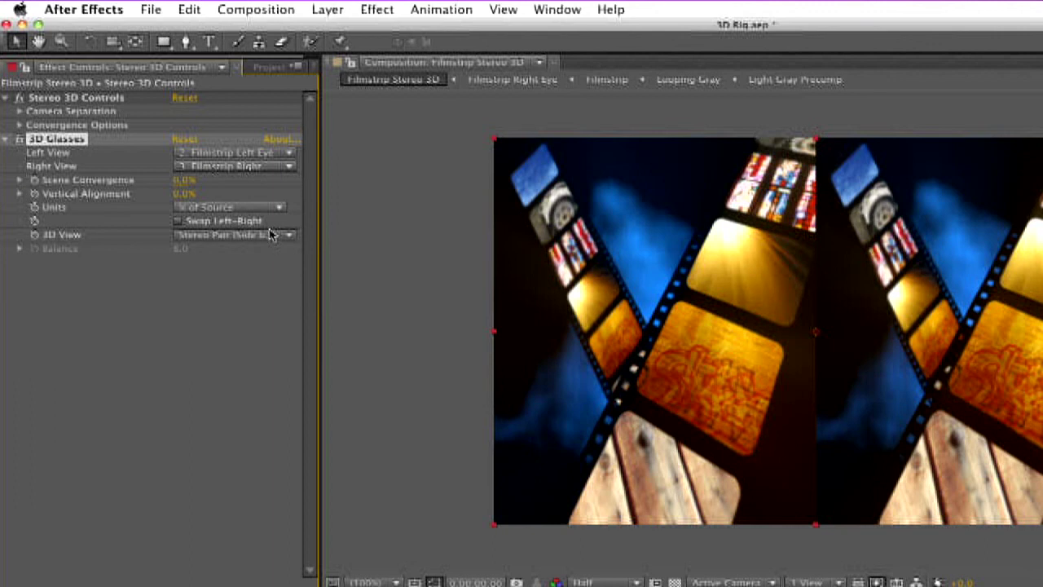
Step: Try Red Green LR and Red Blue LR 3D views, then settle on Balanced Colored Red Blue
left_click(271, 235)
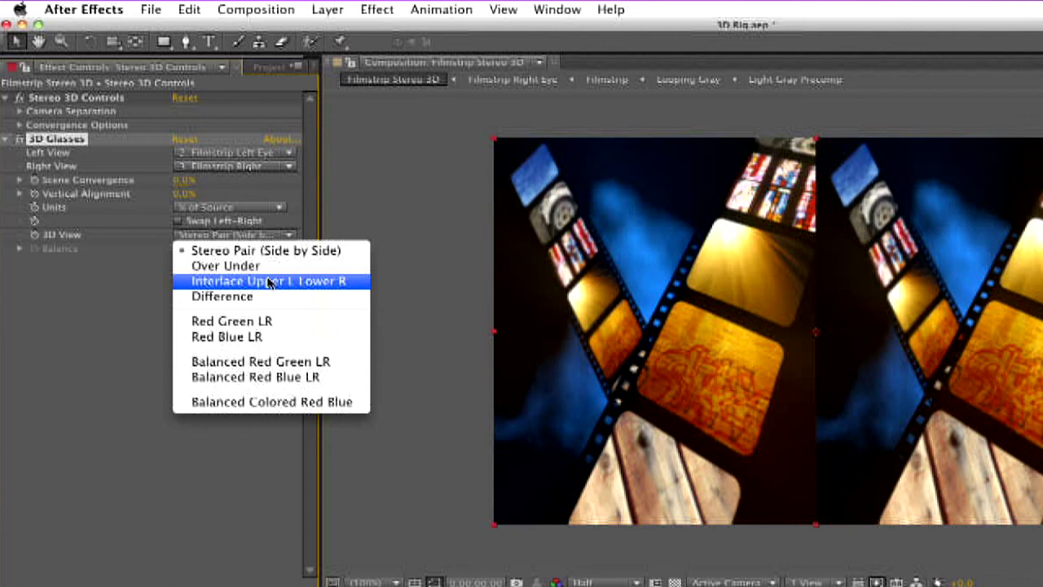
left_click(265, 322)
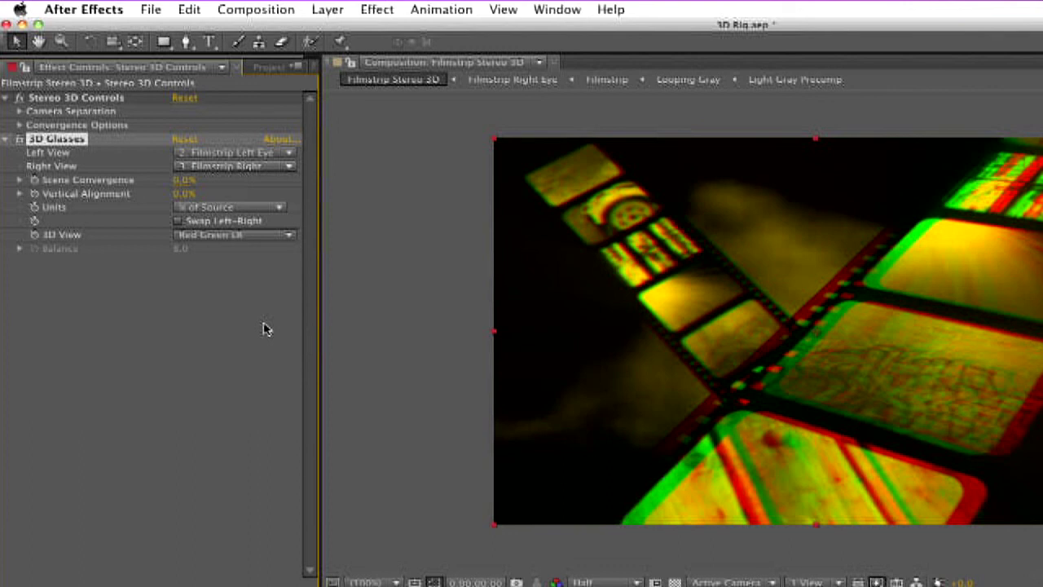
left_click(255, 239)
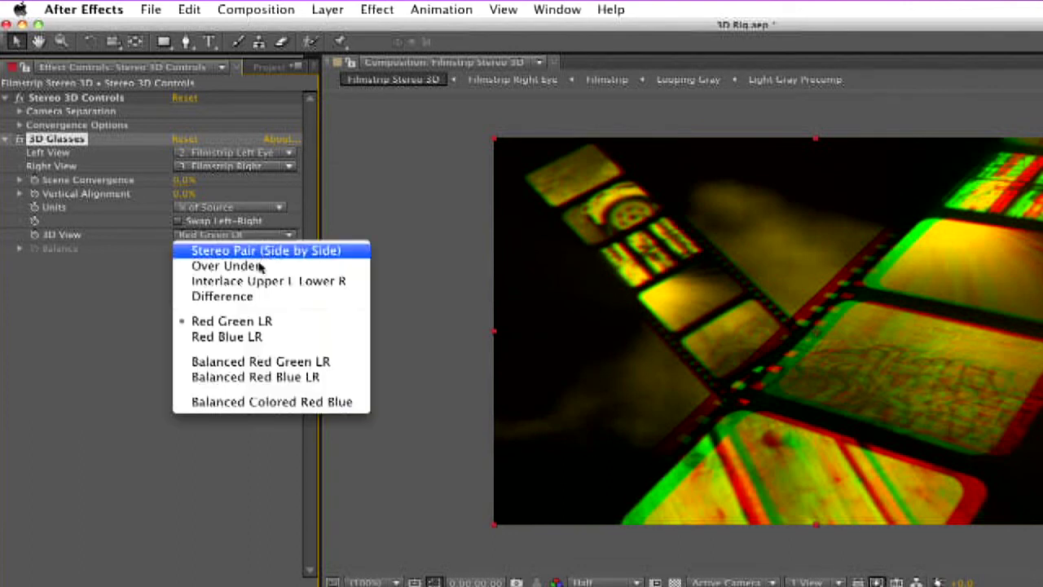
left_click(276, 334)
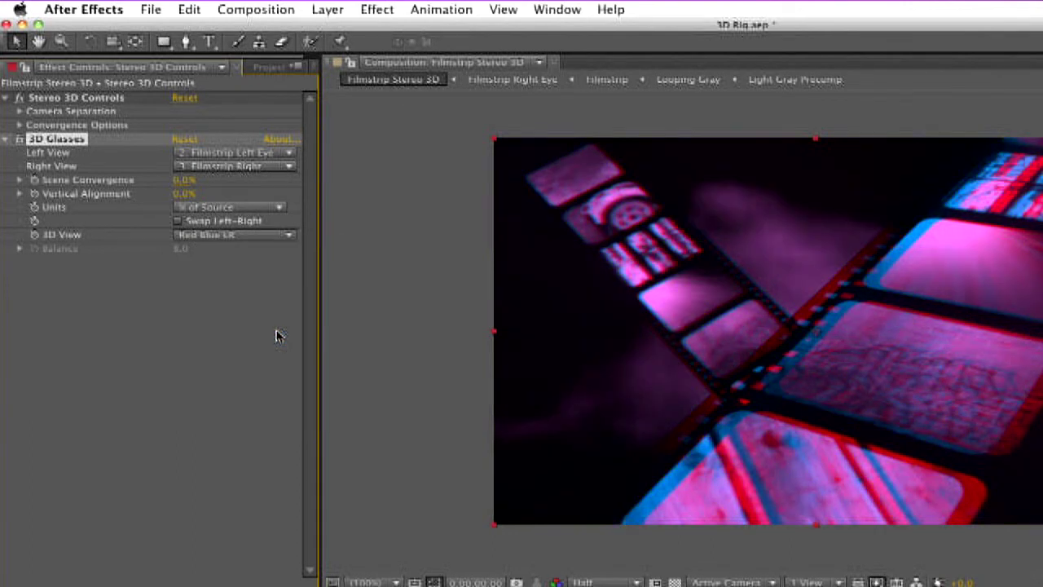
left_click(242, 238)
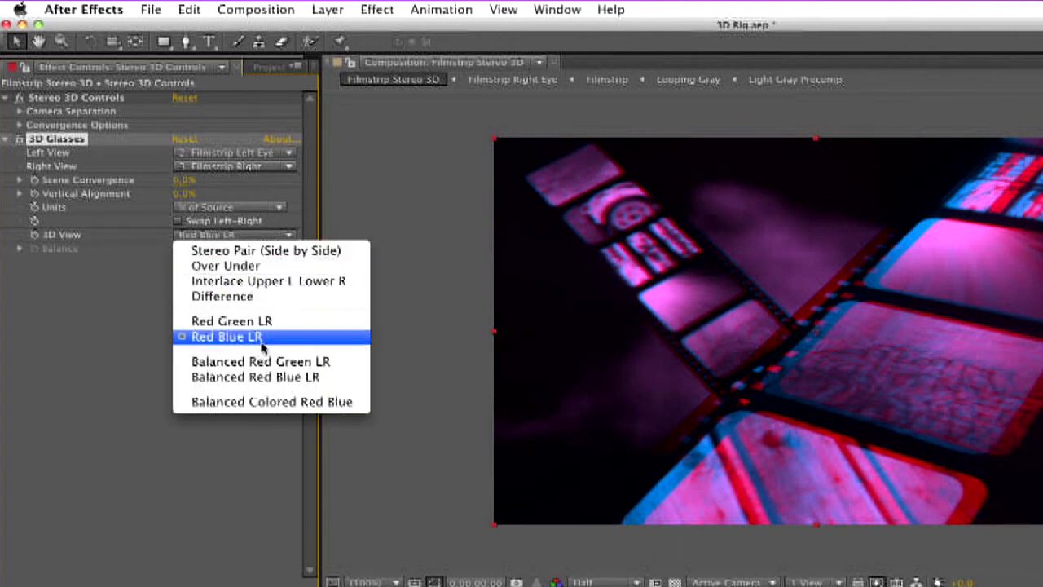
left_click(271, 401)
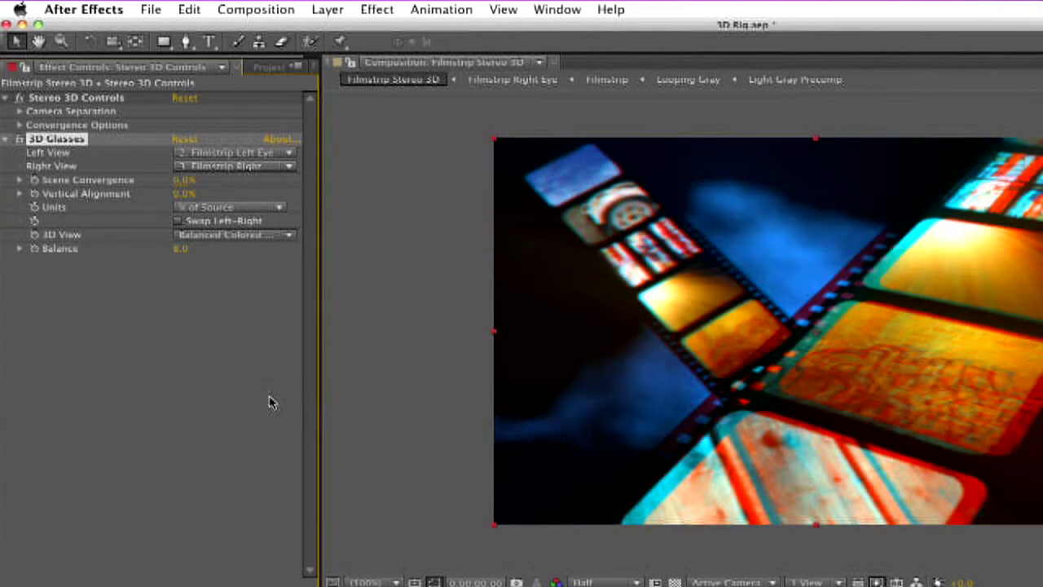